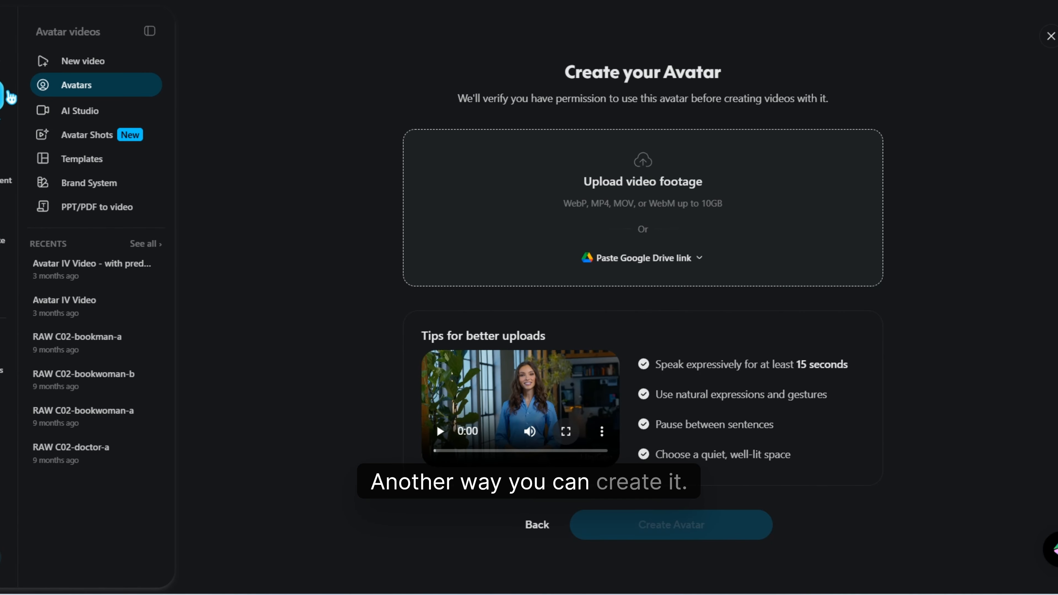
# - Leave the avatar creation page for the avatar collection and look through the existing looks of the current avatar
pyautogui.click(71, 87)
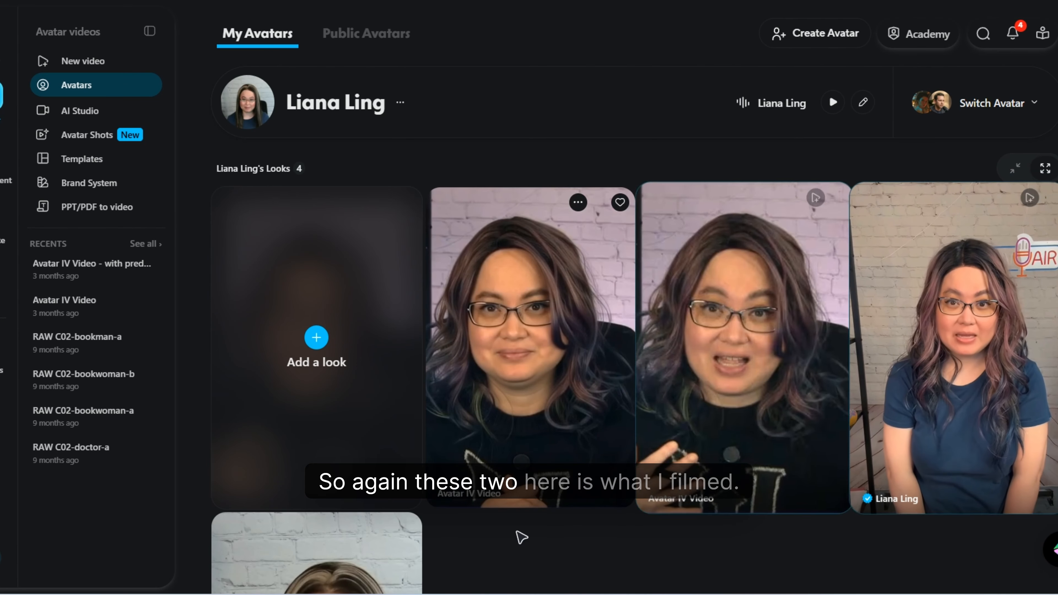
pyautogui.scroll(-2, 815, 567)
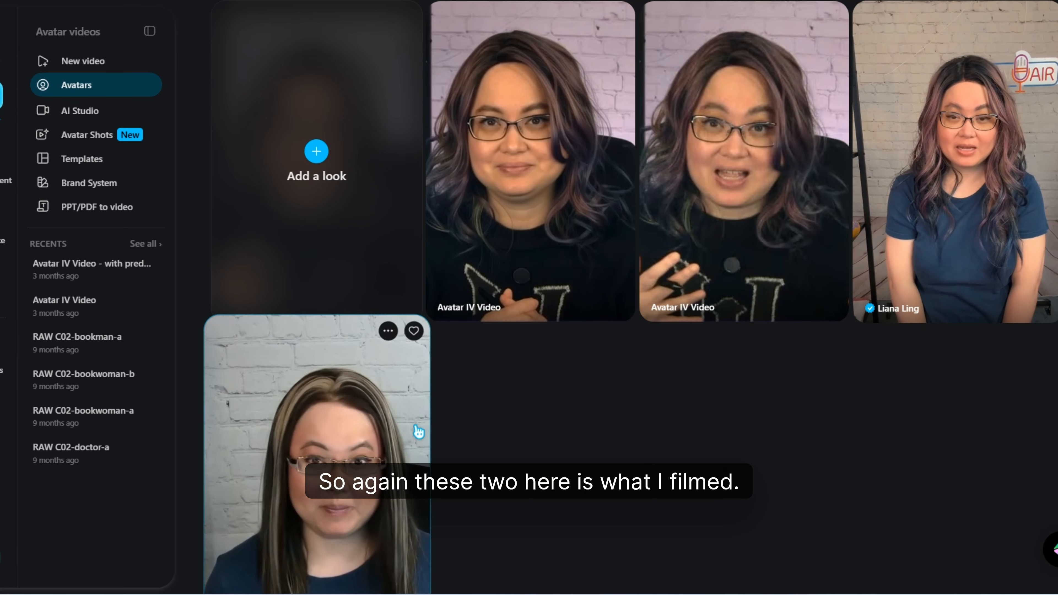
pyautogui.scroll(-5, 300, 292)
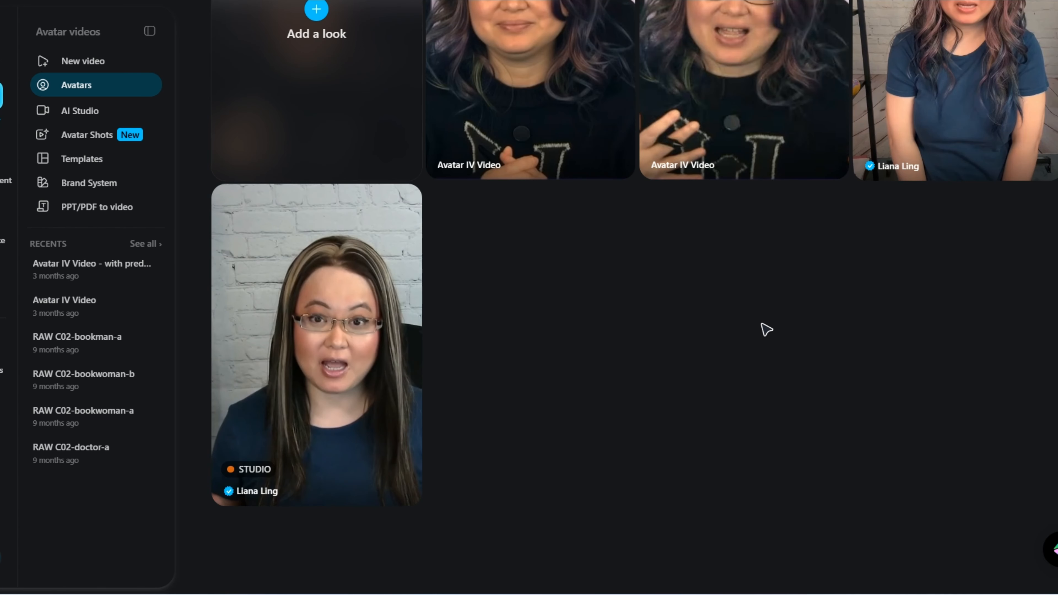
pyautogui.scroll(6, 827, 322)
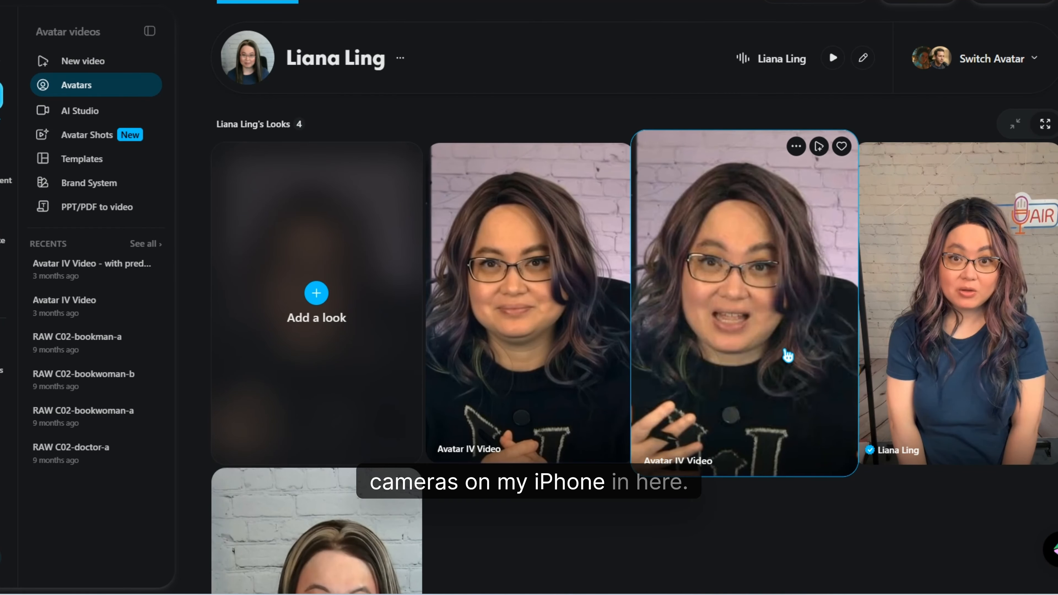
pyautogui.scroll(-1, 886, 519)
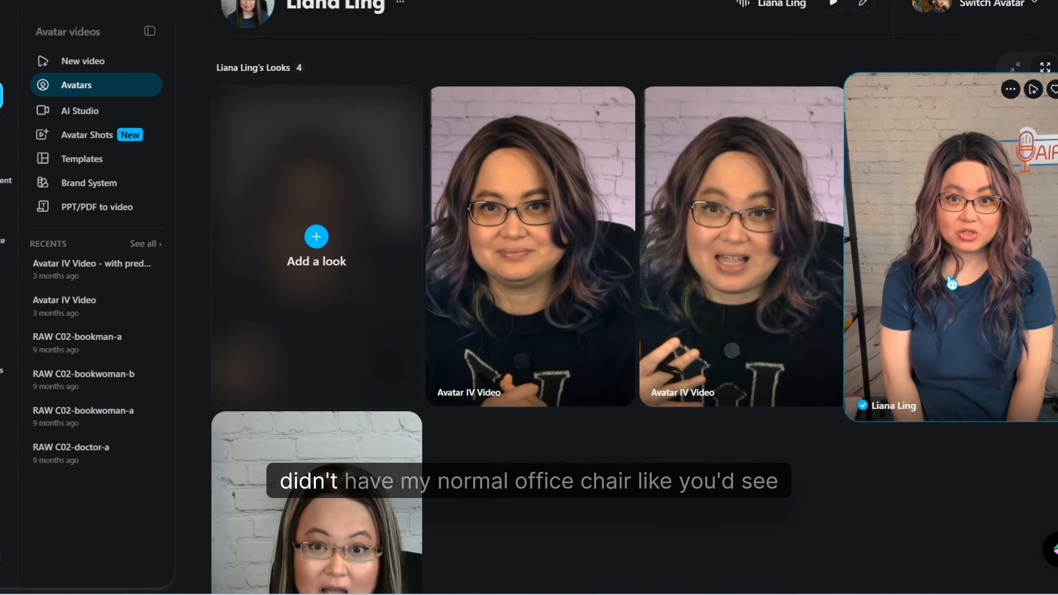
pyautogui.scroll(-1, 547, 458)
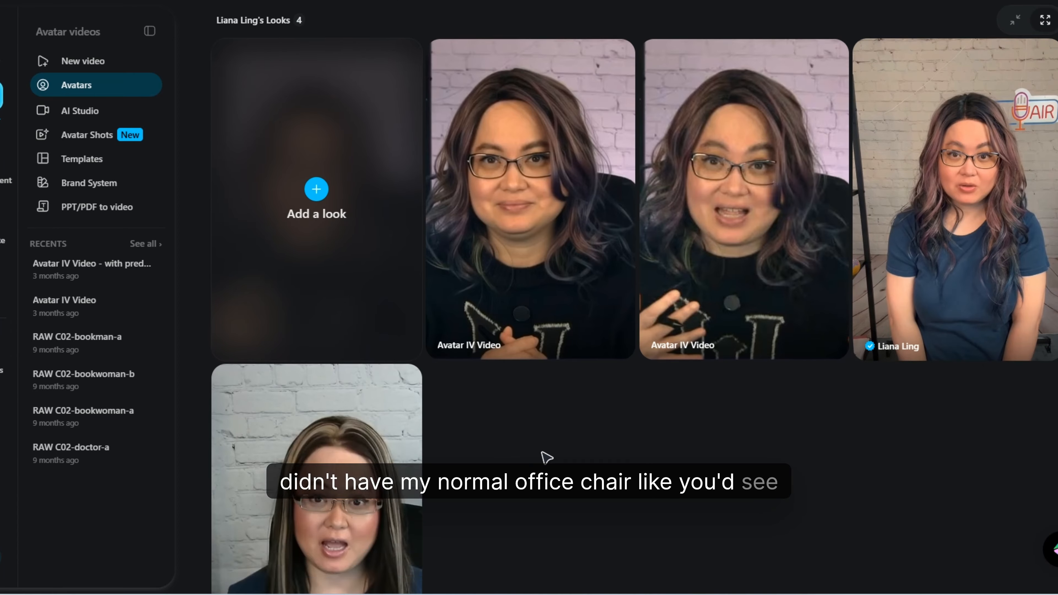
pyautogui.scroll(-4, 547, 458)
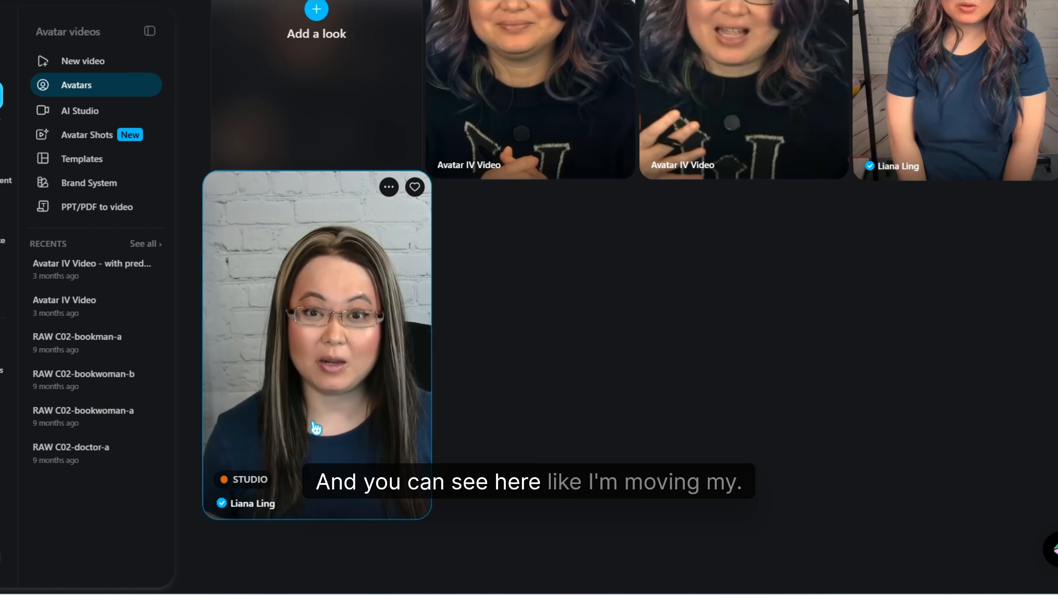
# - Play the preview of the Studio look with the sound muted, then close it
pyautogui.click(332, 429)
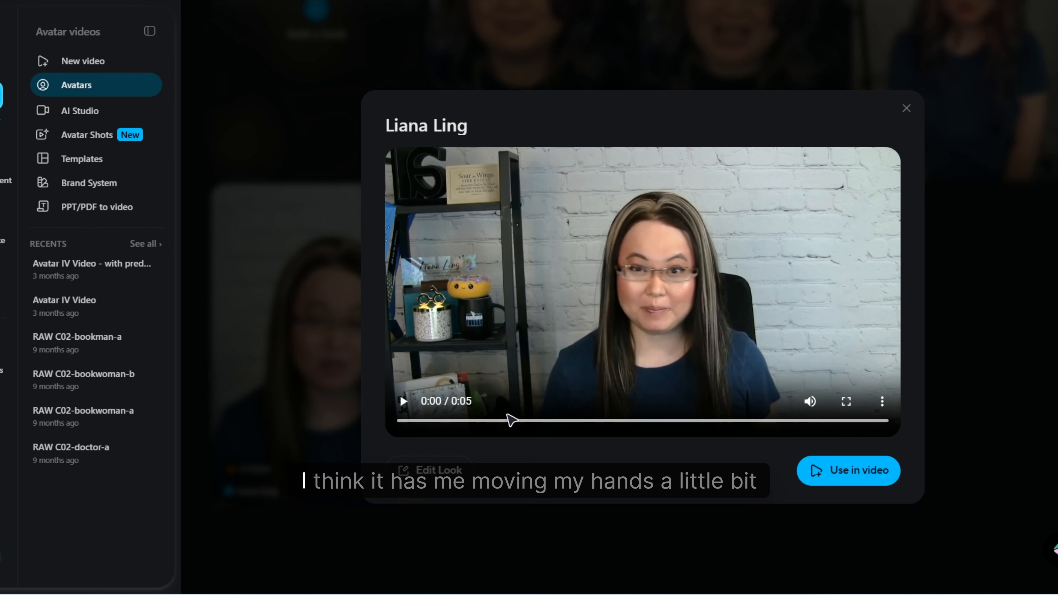
pyautogui.click(810, 402)
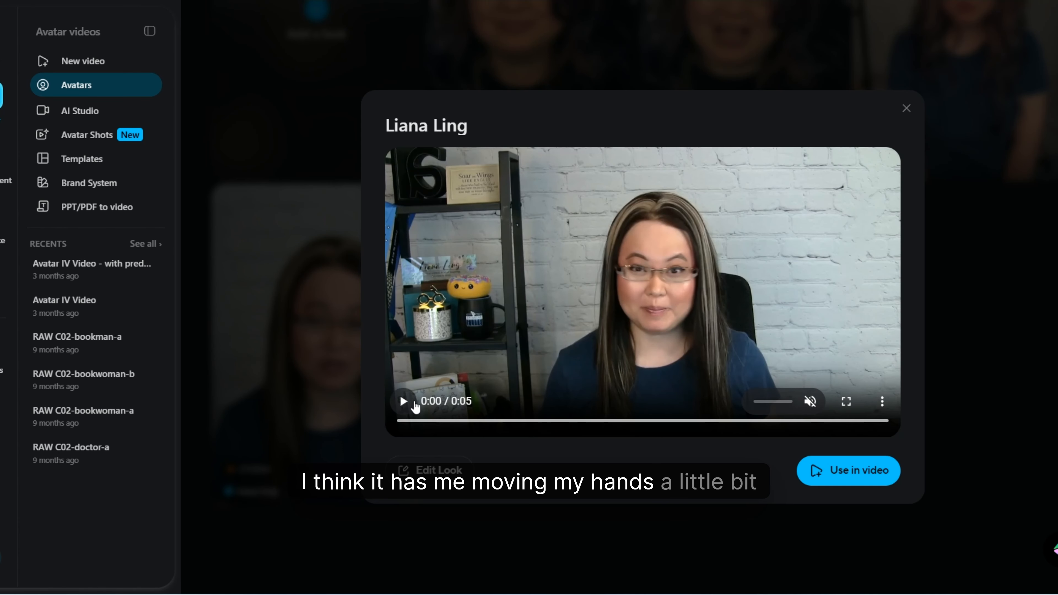
pyautogui.click(414, 403)
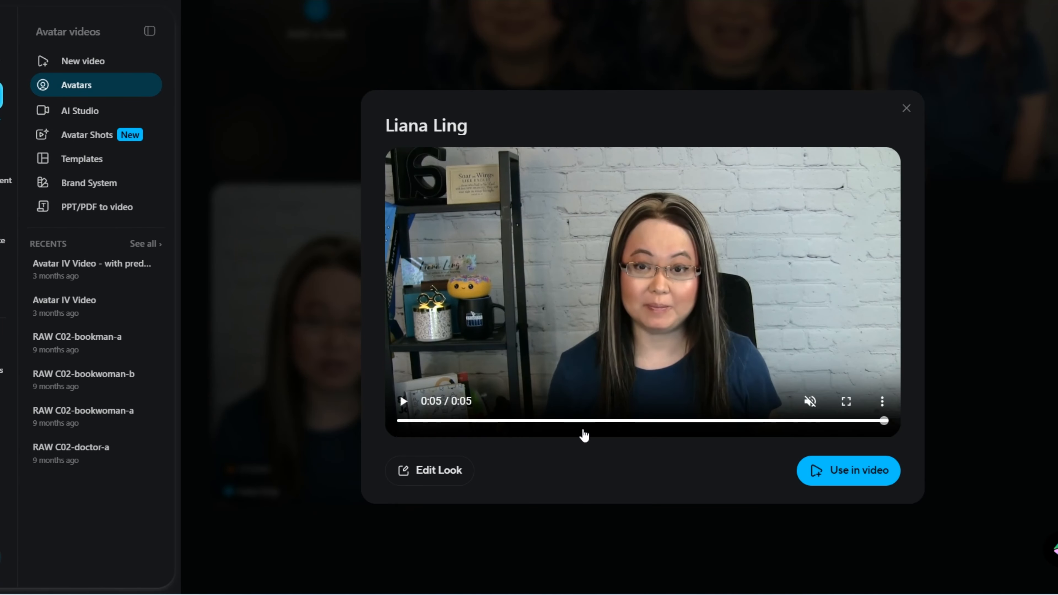
pyautogui.click(404, 401)
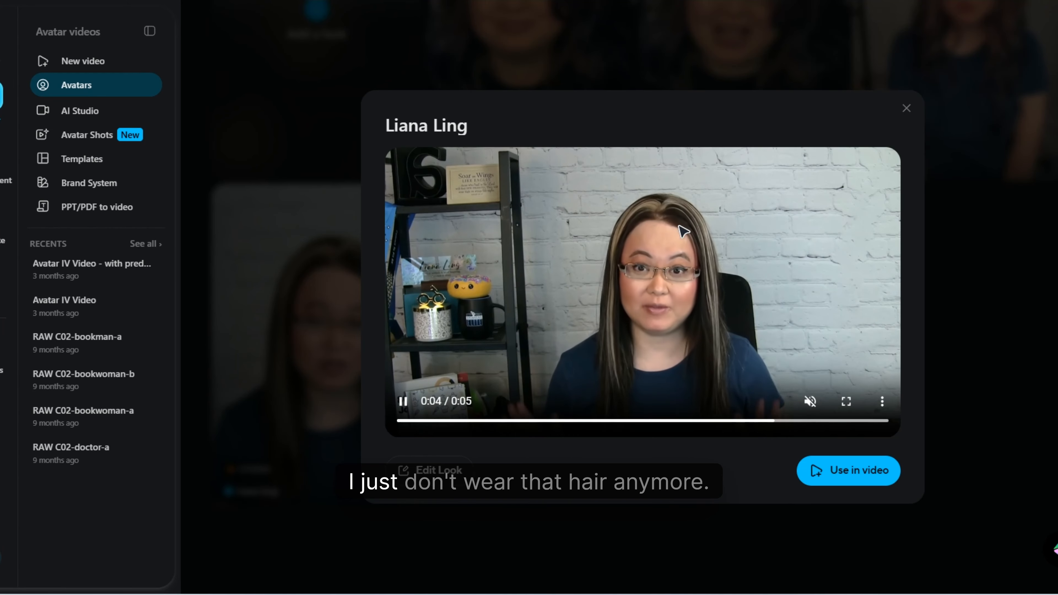
pyautogui.click(229, 98)
# - Play the preview of the portrait look with the blue T-shirt and On Air sign, then close it
pyautogui.scroll(4, 912, 322)
pyautogui.click(963, 250)
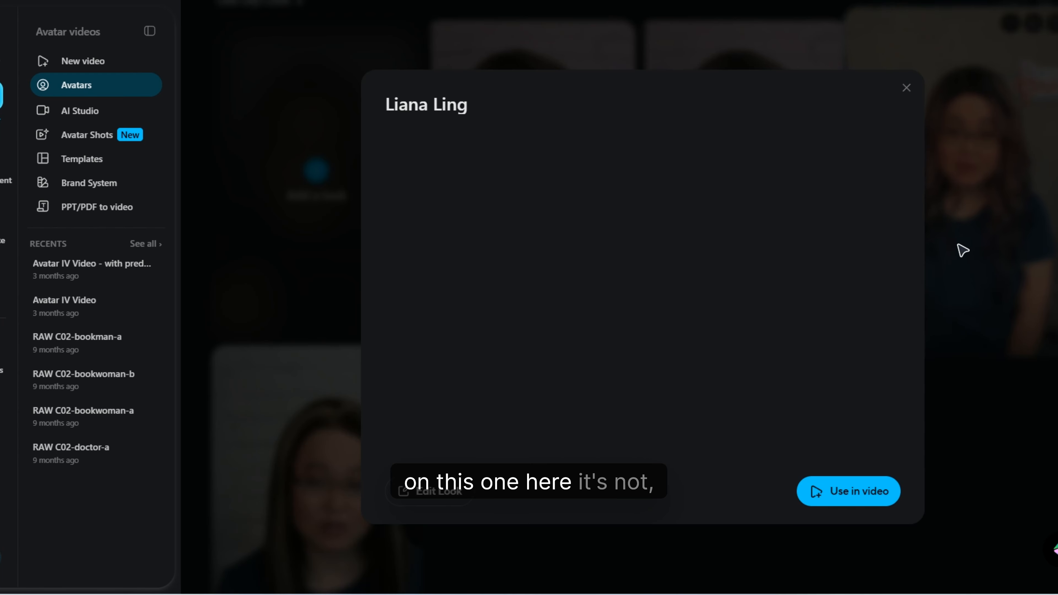
pyautogui.click(566, 427)
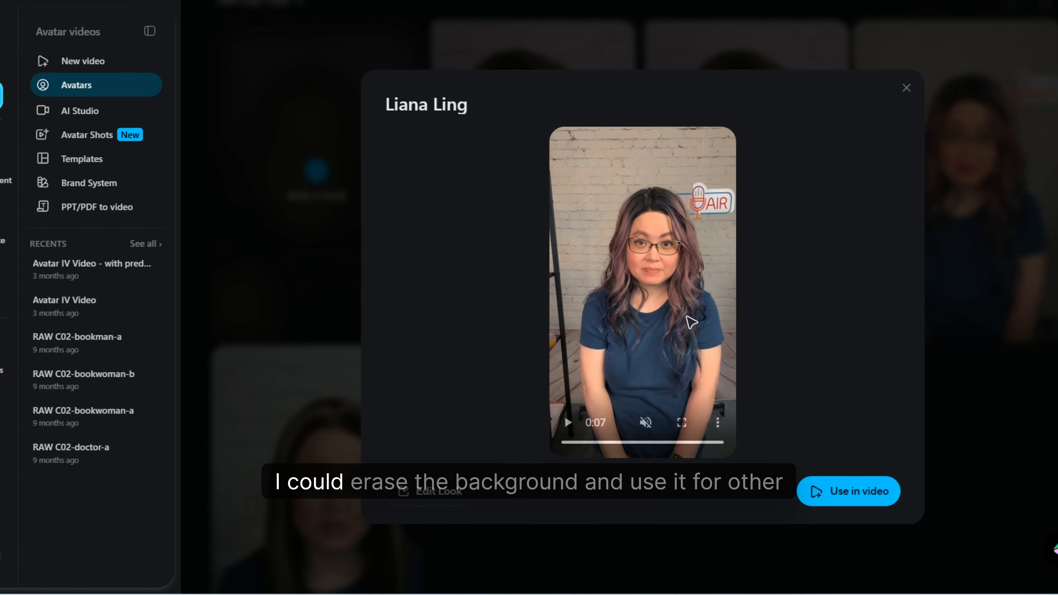
pyautogui.click(907, 88)
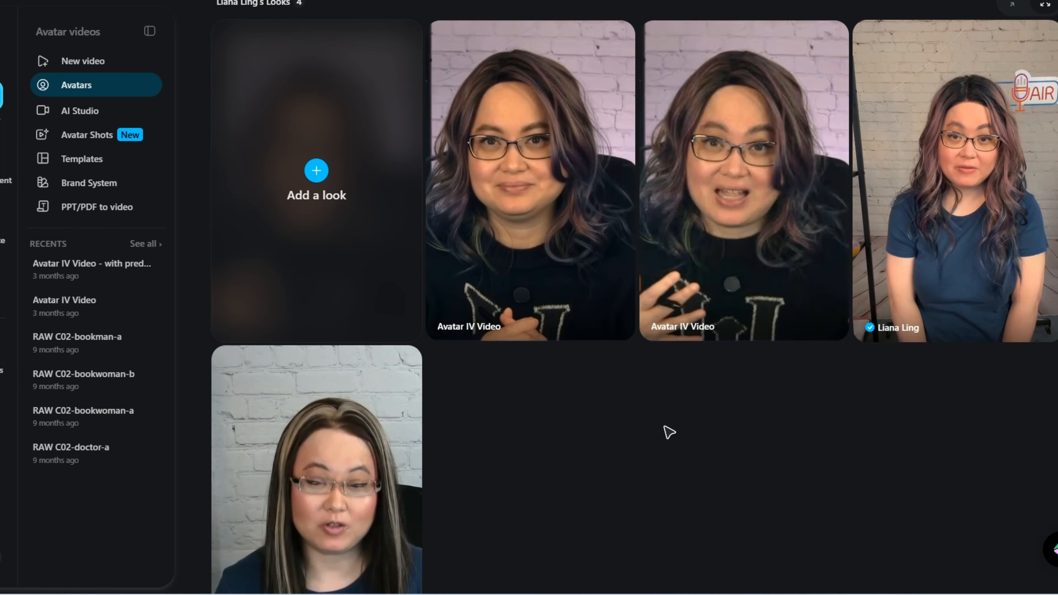
# - View the second Avatar IV Video look, the one with raised hands, at full size and close its preview
pyautogui.click(740, 218)
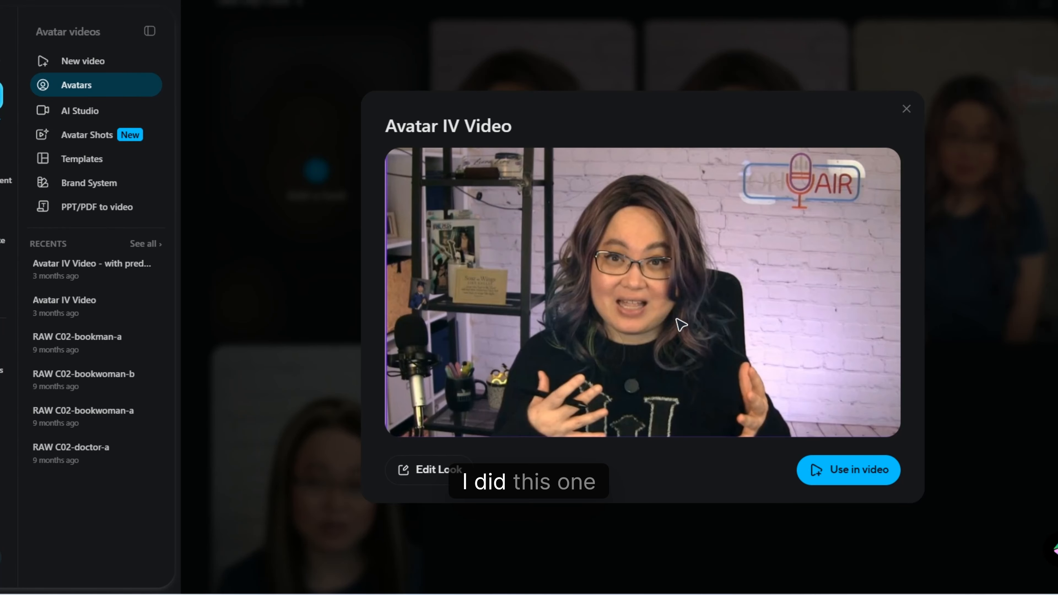
pyautogui.click(906, 109)
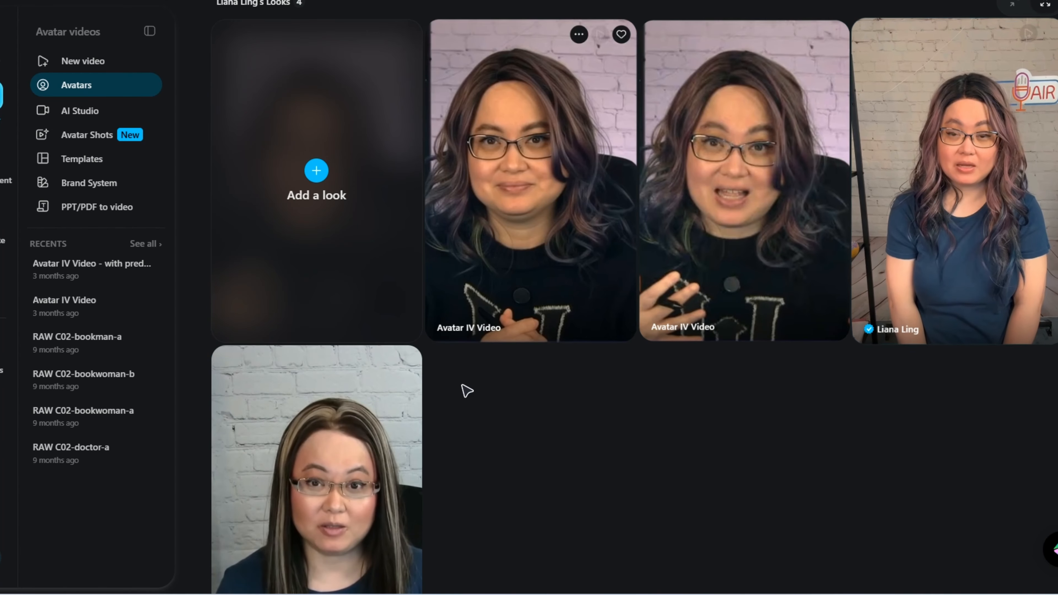
pyautogui.scroll(1, 555, 418)
pyautogui.scroll(1, 556, 418)
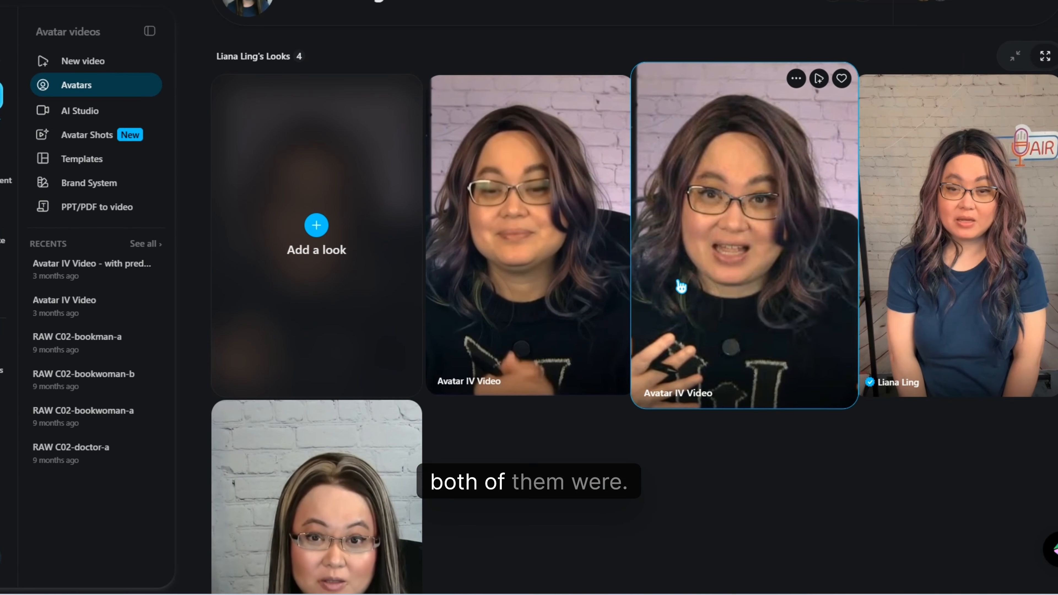
pyautogui.click(723, 286)
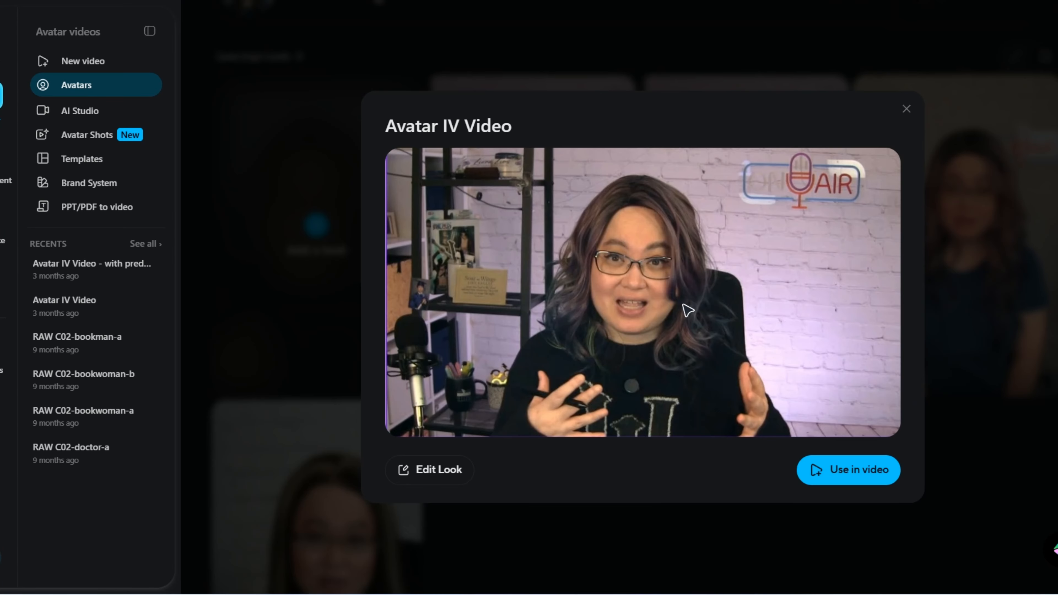
pyautogui.click(911, 112)
# - Play the first Avatar IV Video look's preview with the sound muted, then close it
pyautogui.click(472, 277)
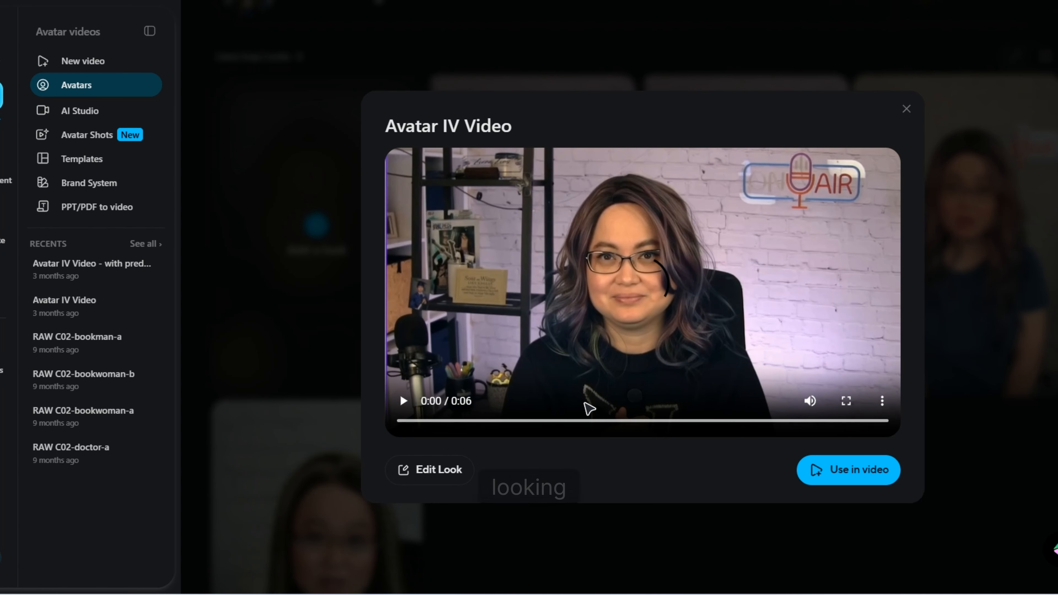
pyautogui.click(810, 401)
pyautogui.click(403, 401)
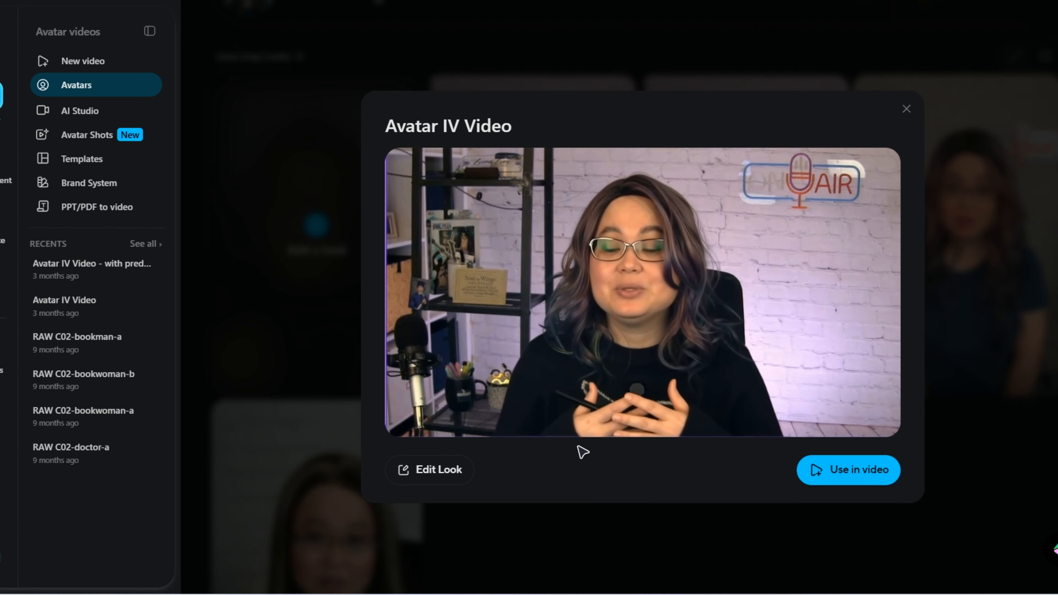
pyautogui.moveTo(598, 434)
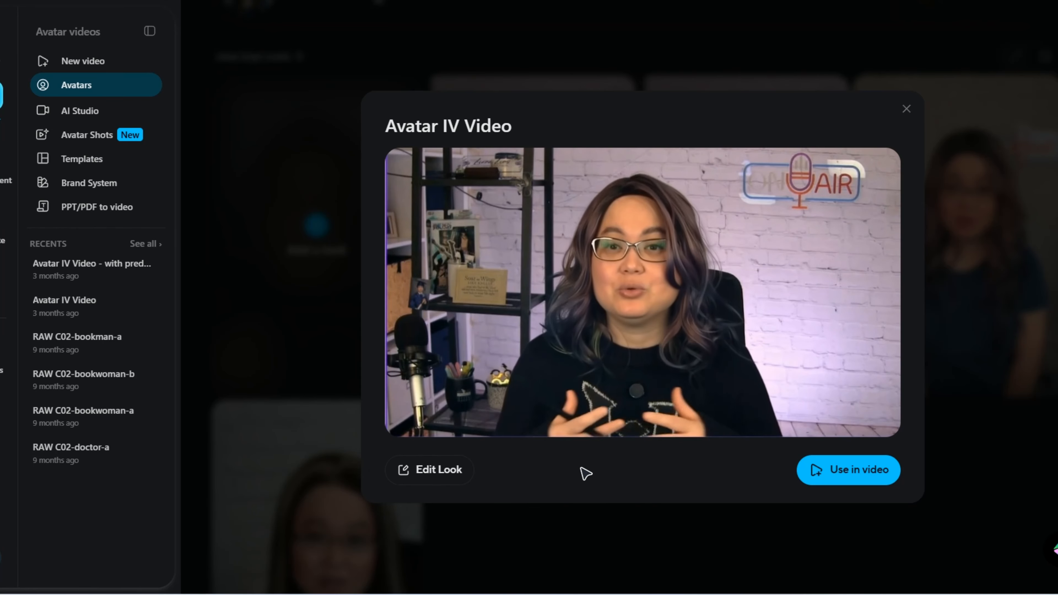
pyautogui.click(907, 109)
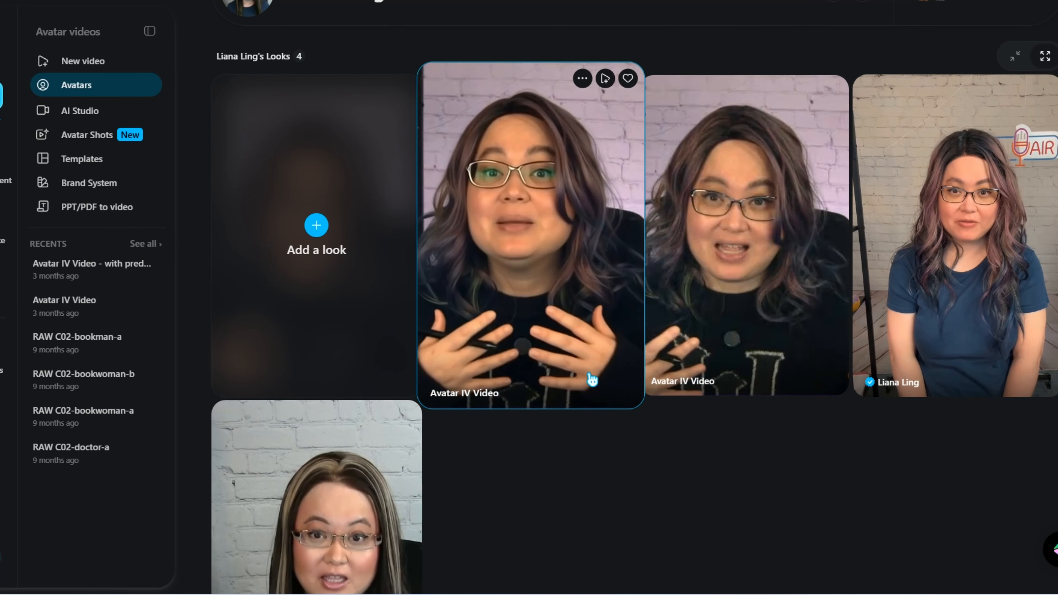
# - Compare the framing, backgrounds and gestures of the avatar's looks in the gallery
pyautogui.scroll(-3, 679, 417)
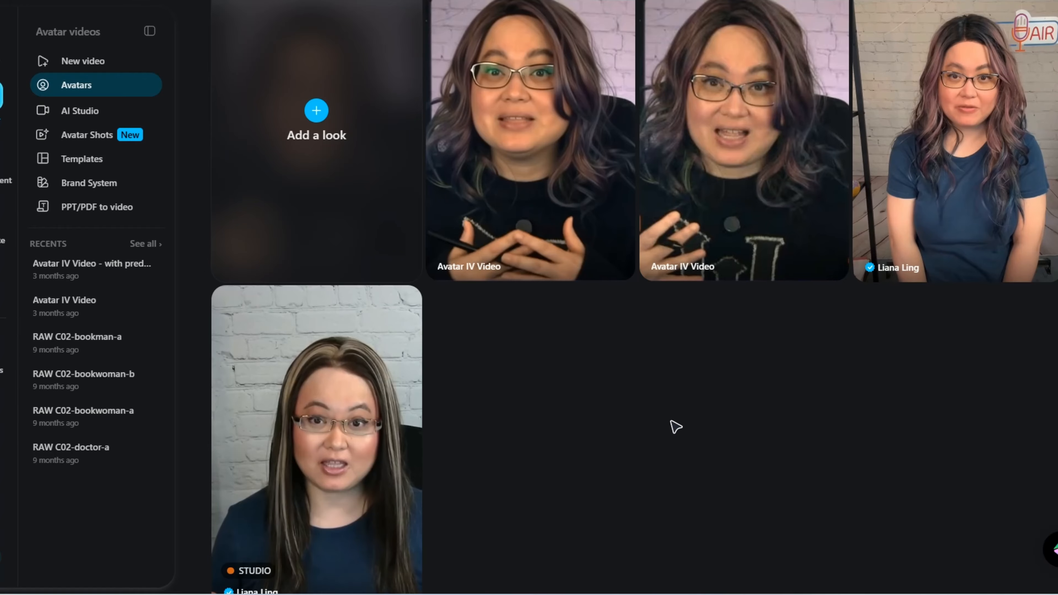
pyautogui.scroll(-3, 687, 413)
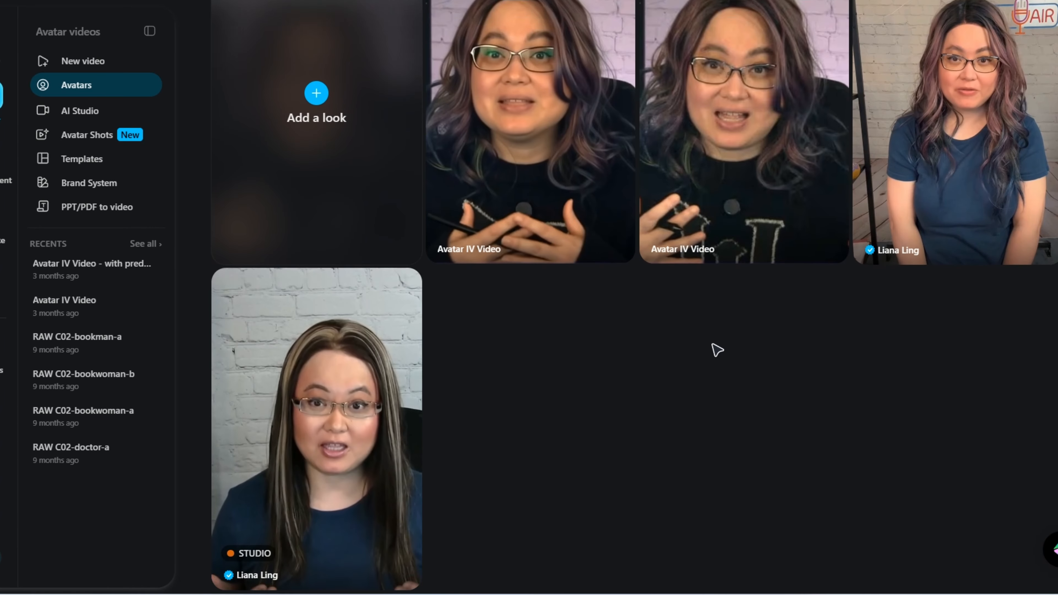
pyautogui.scroll(1, 733, 392)
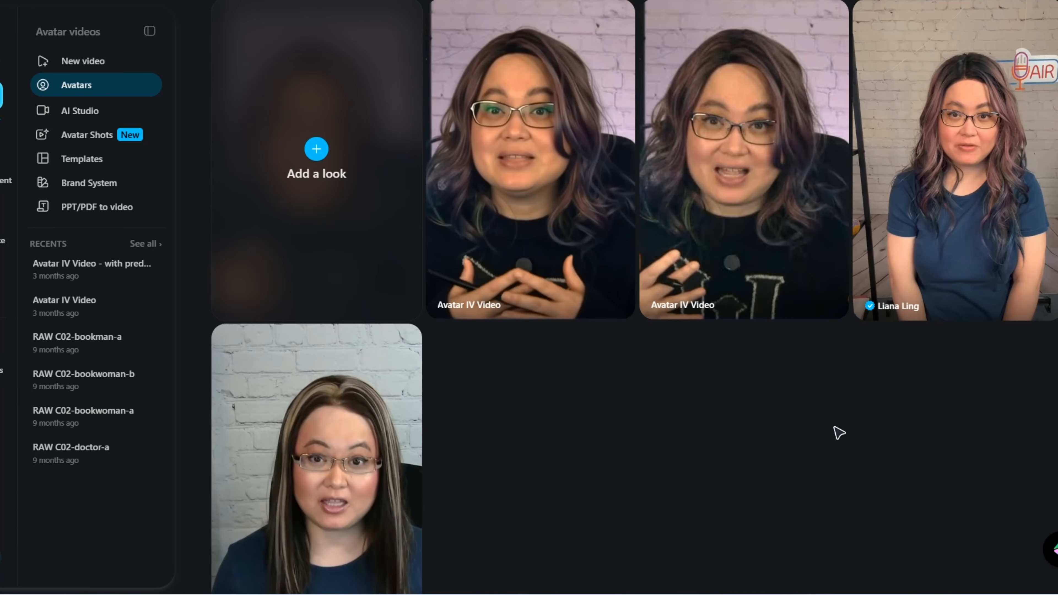
pyautogui.scroll(-2, 850, 412)
pyautogui.scroll(3, 896, 363)
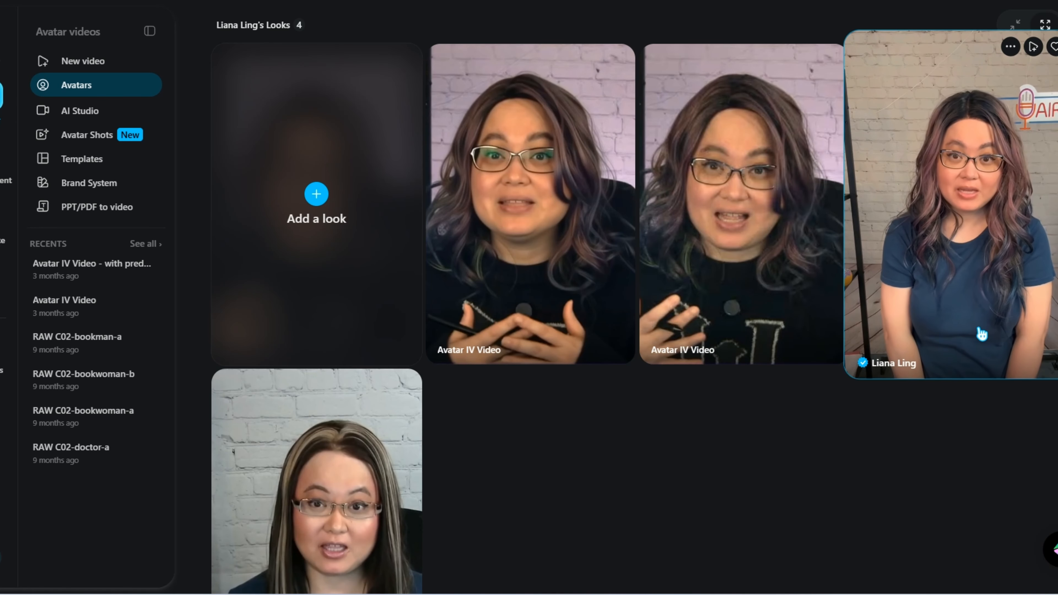
pyautogui.doubleClick(833, 433)
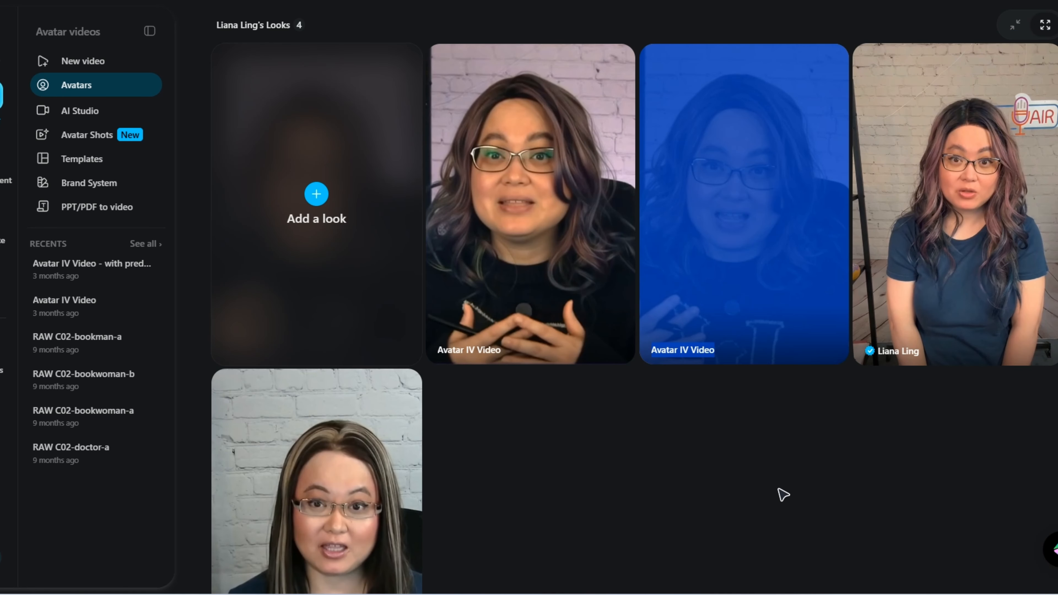
pyautogui.click(888, 469)
pyautogui.scroll(-2, 911, 425)
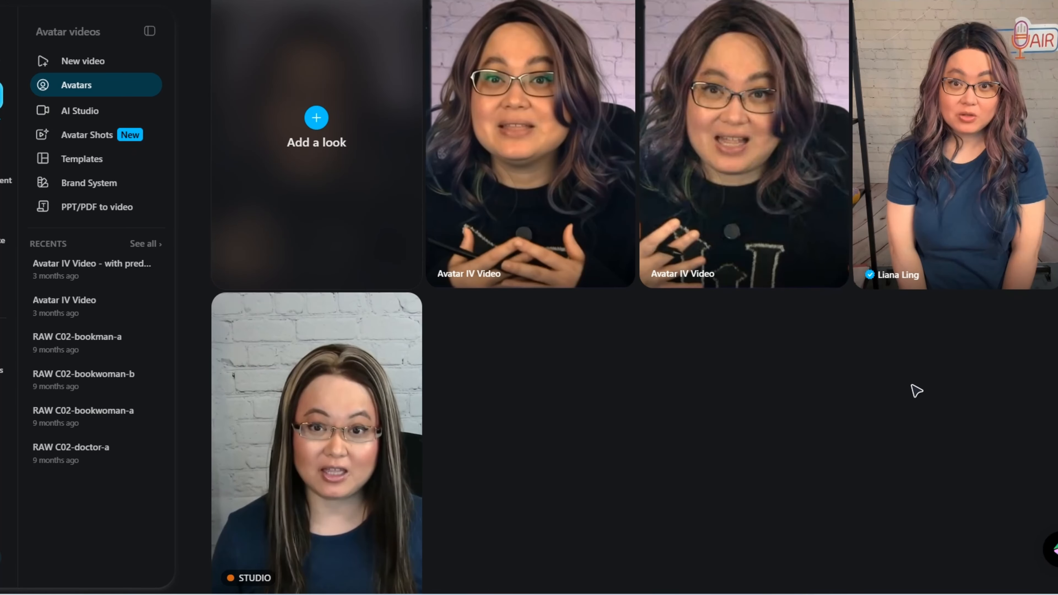
# - Watch the portrait blue T-shirt look's preview once more and close it
pyautogui.scroll(2, 919, 392)
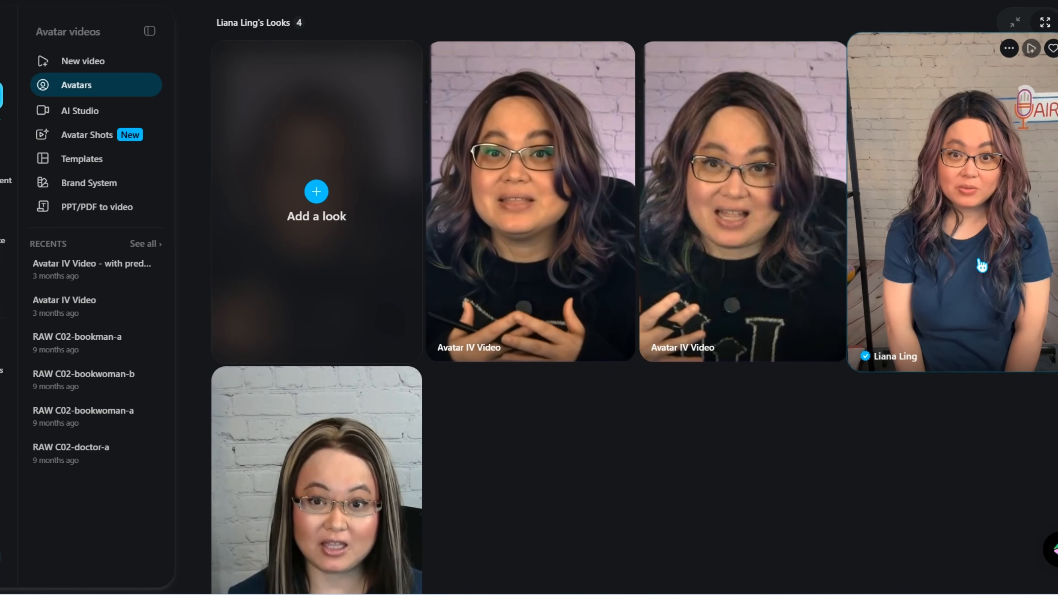
pyautogui.click(952, 286)
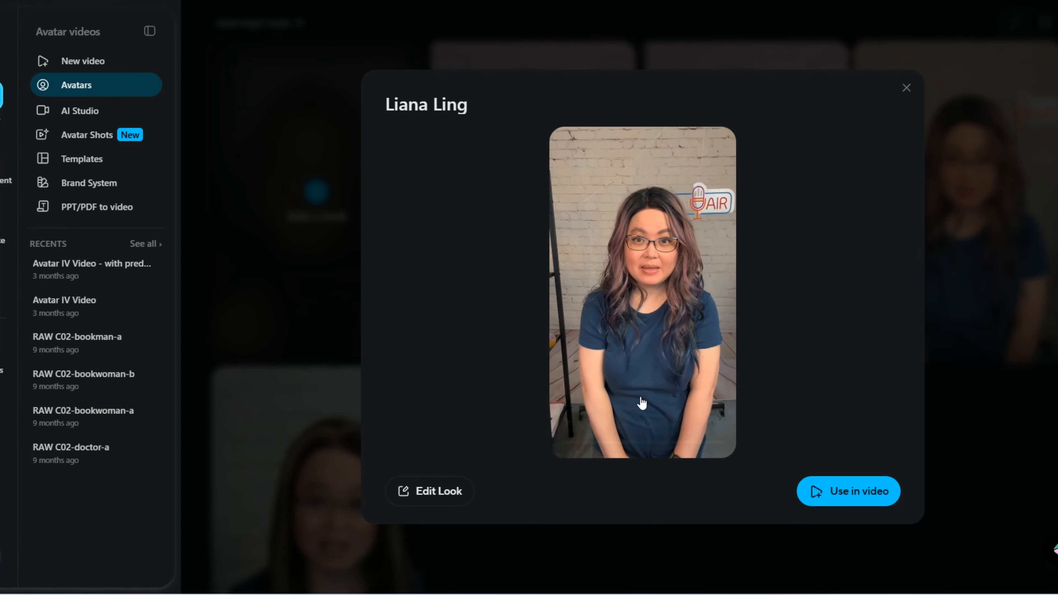
pyautogui.click(908, 90)
# - Review the looks gallery and reveal the options for adding a new look to the avatar
pyautogui.scroll(-1, 626, 496)
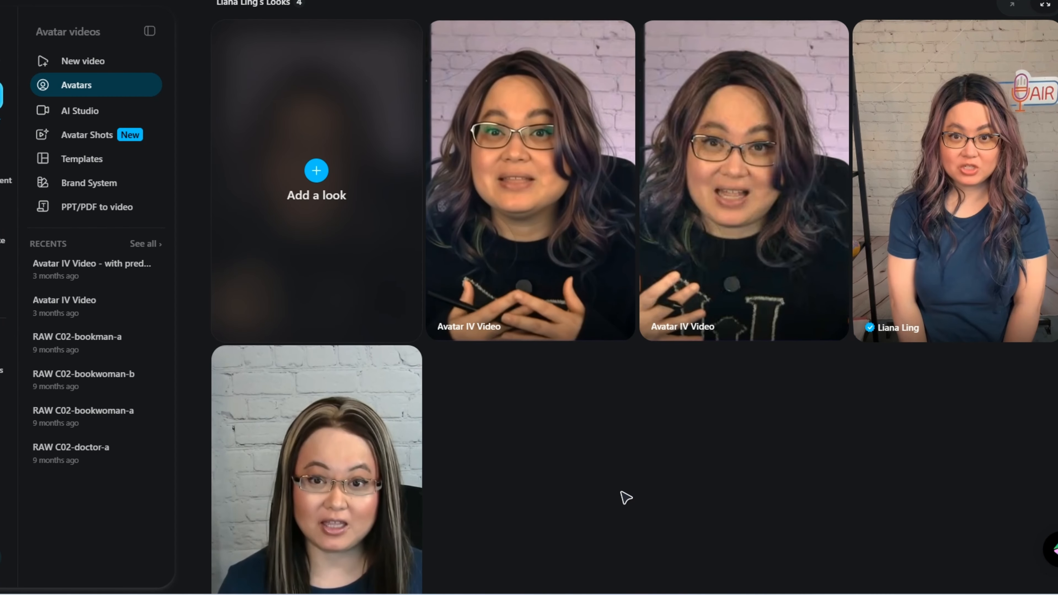
pyautogui.scroll(-1, 625, 496)
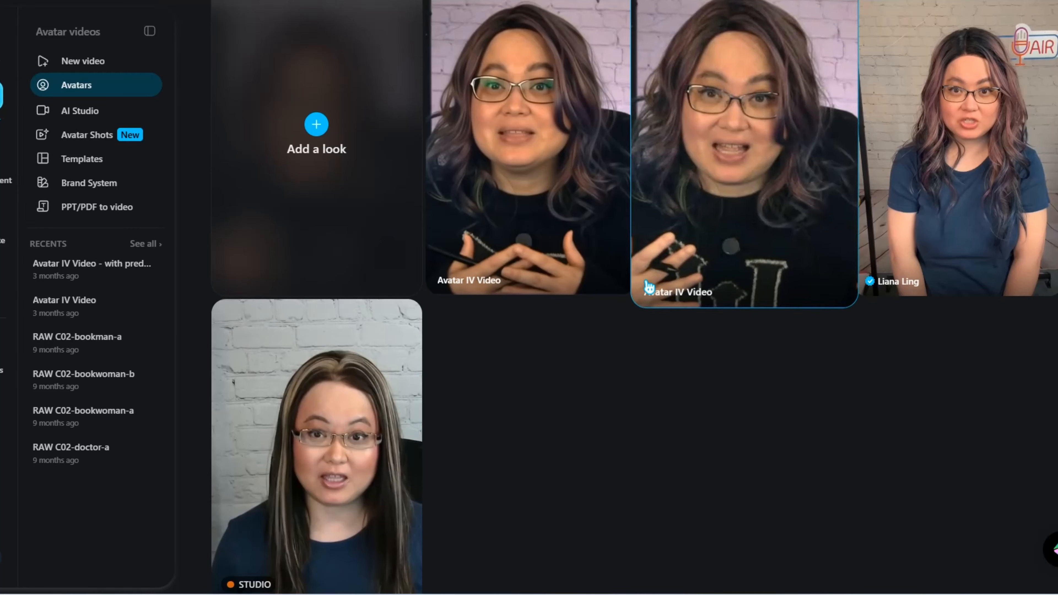
pyautogui.scroll(5, 667, 366)
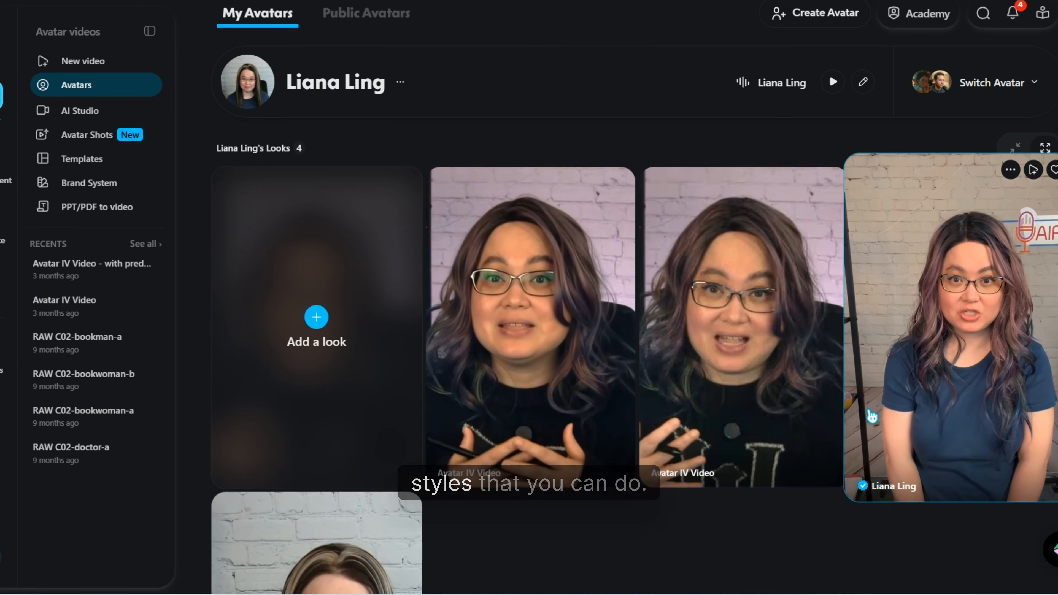
pyautogui.scroll(-3, 684, 533)
pyautogui.moveTo(349, 260)
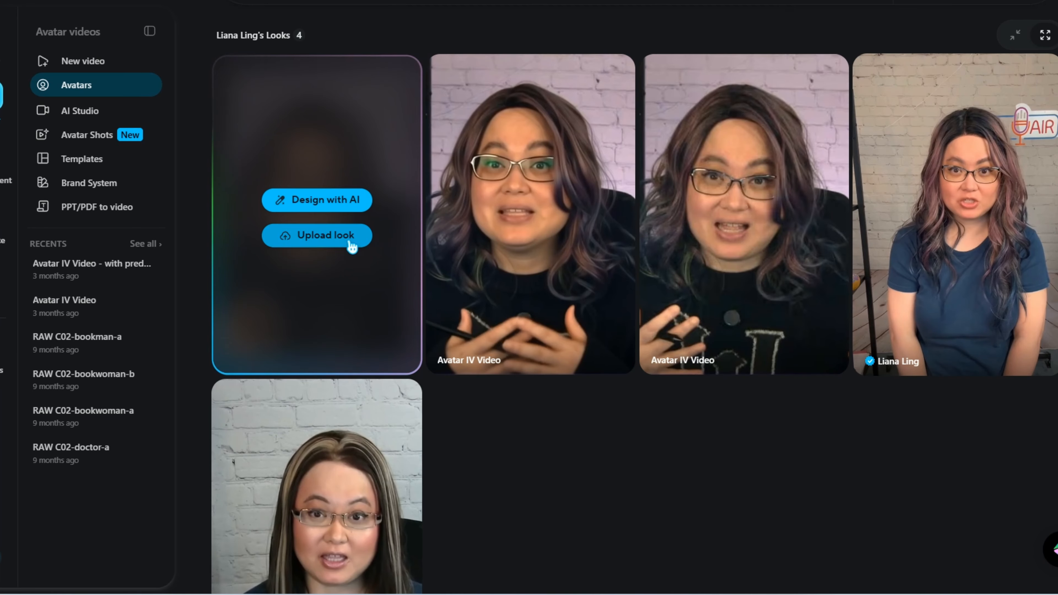
pyautogui.scroll(1, 506, 434)
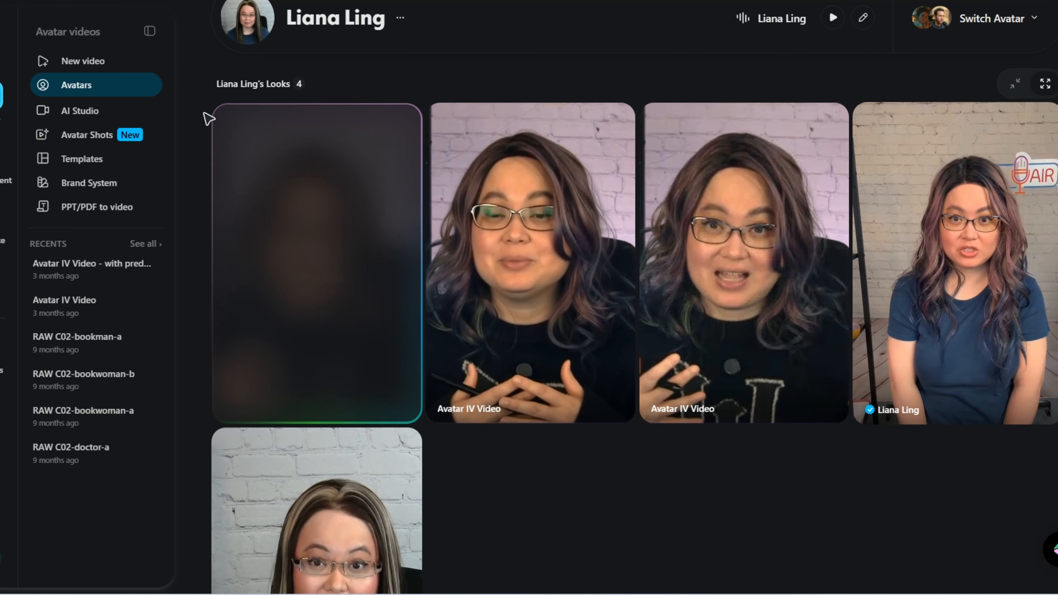
# - Open the page for uploading a new look, review its photo requirements, and return to the avatar's looks gallery
pyautogui.moveTo(385, 132)
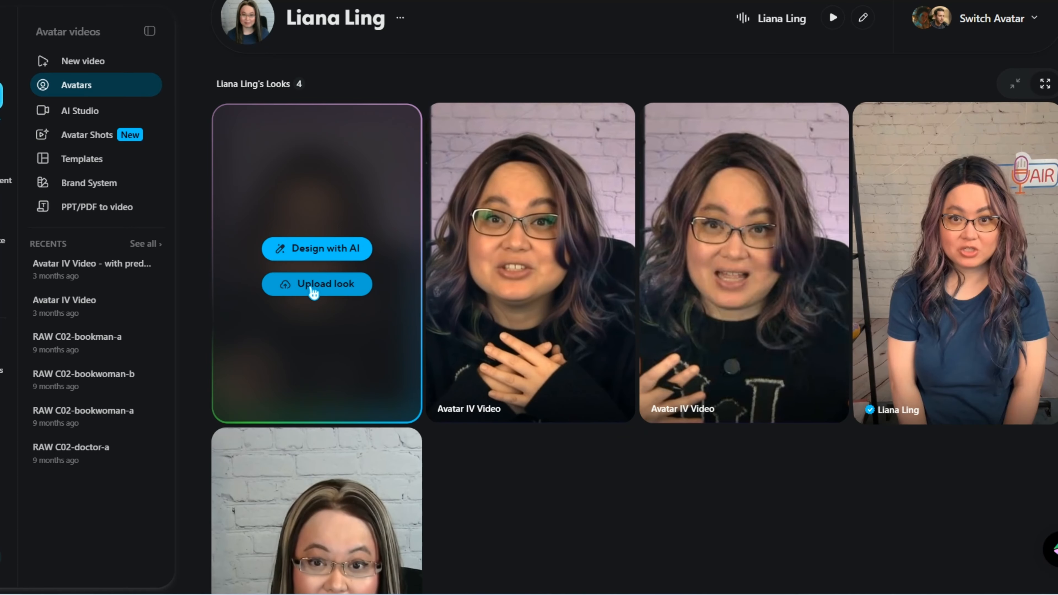
pyautogui.click(313, 292)
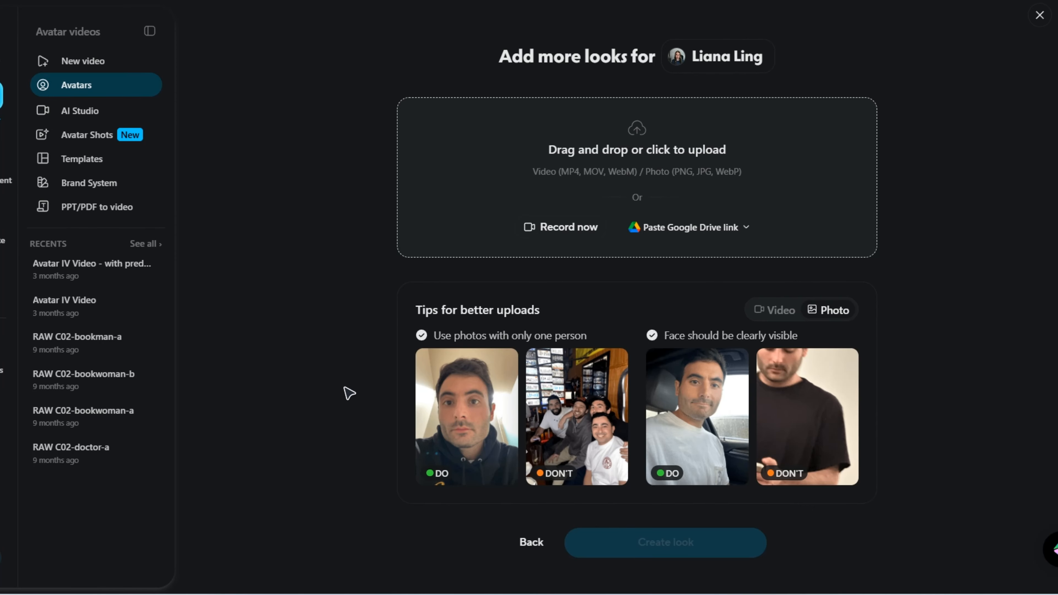
pyautogui.scroll(1, 344, 388)
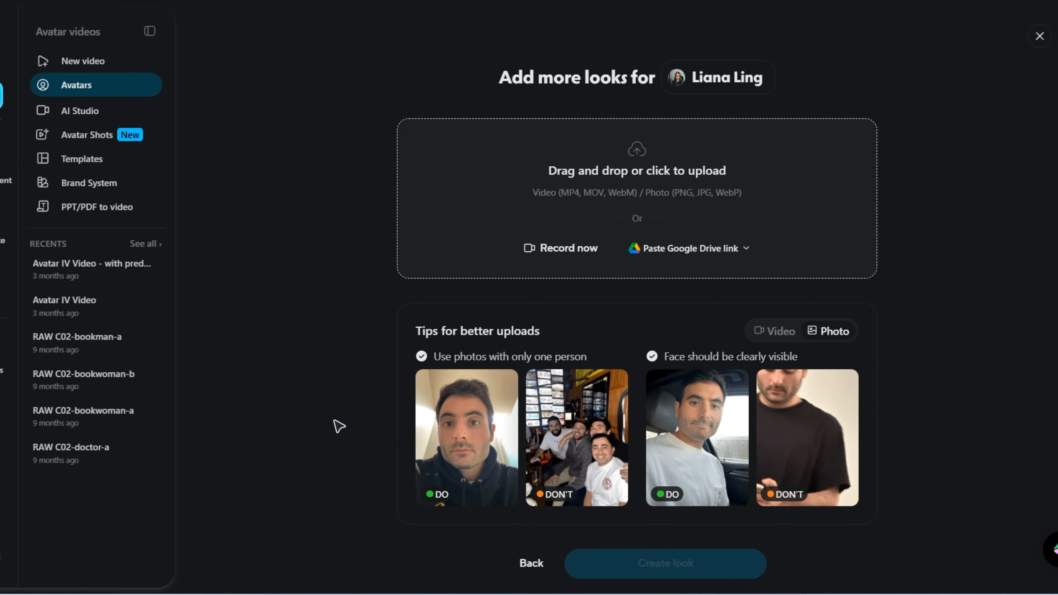
pyautogui.click(84, 88)
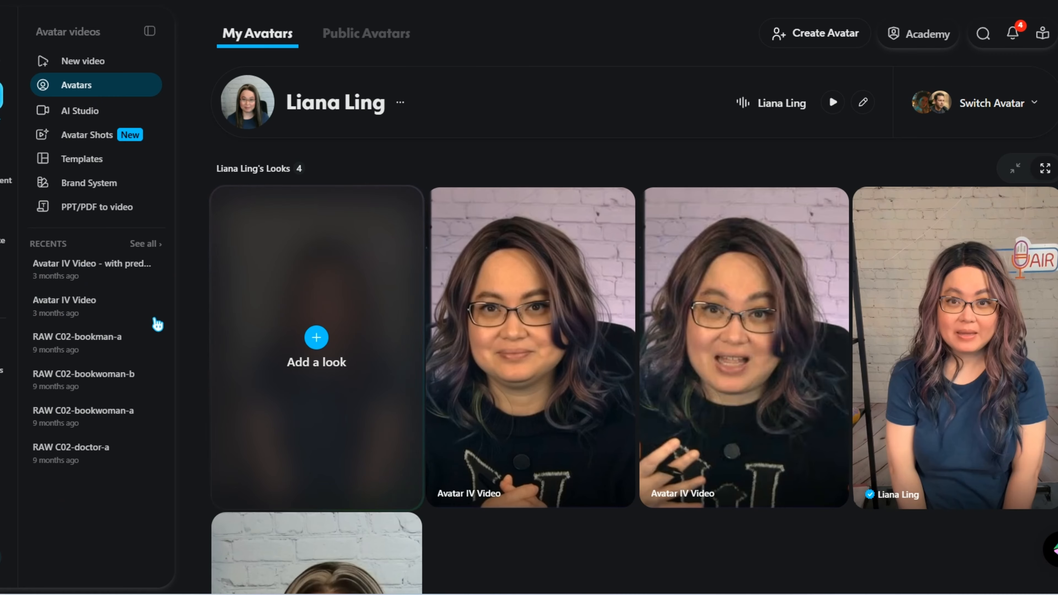
# - Compare how closely each look in the avatar's gallery resembles the real person
pyautogui.moveTo(233, 273)
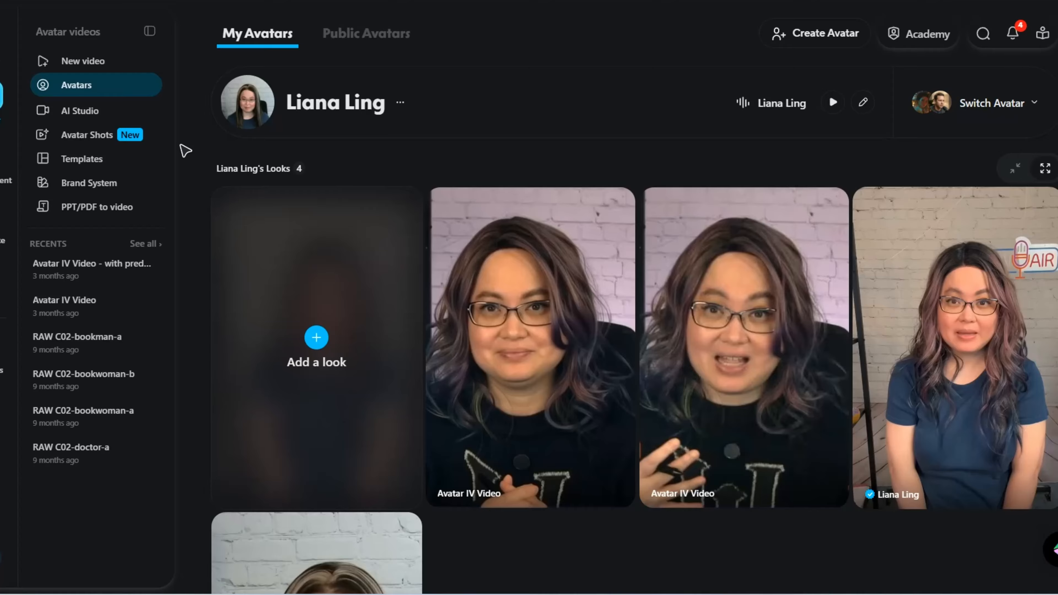
pyautogui.moveTo(574, 274)
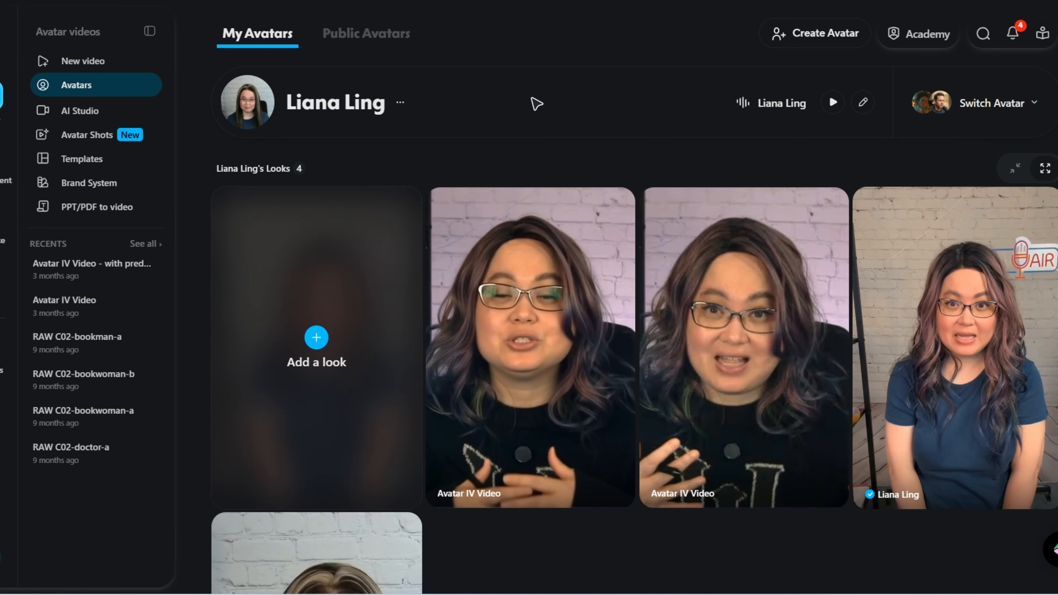
pyautogui.scroll(-2, 597, 142)
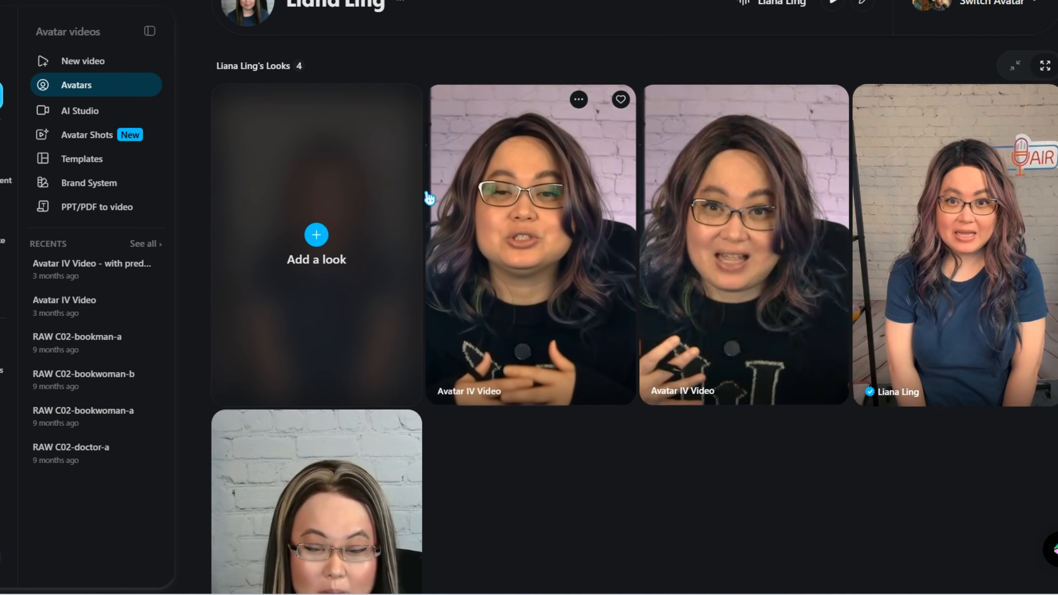
pyautogui.moveTo(827, 340)
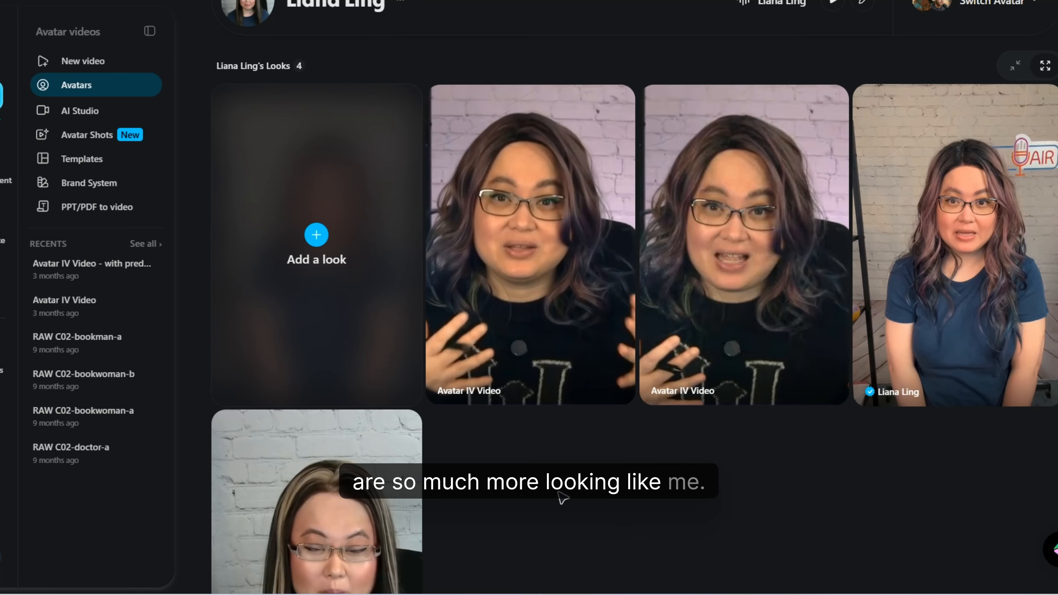
pyautogui.scroll(2, 261, 148)
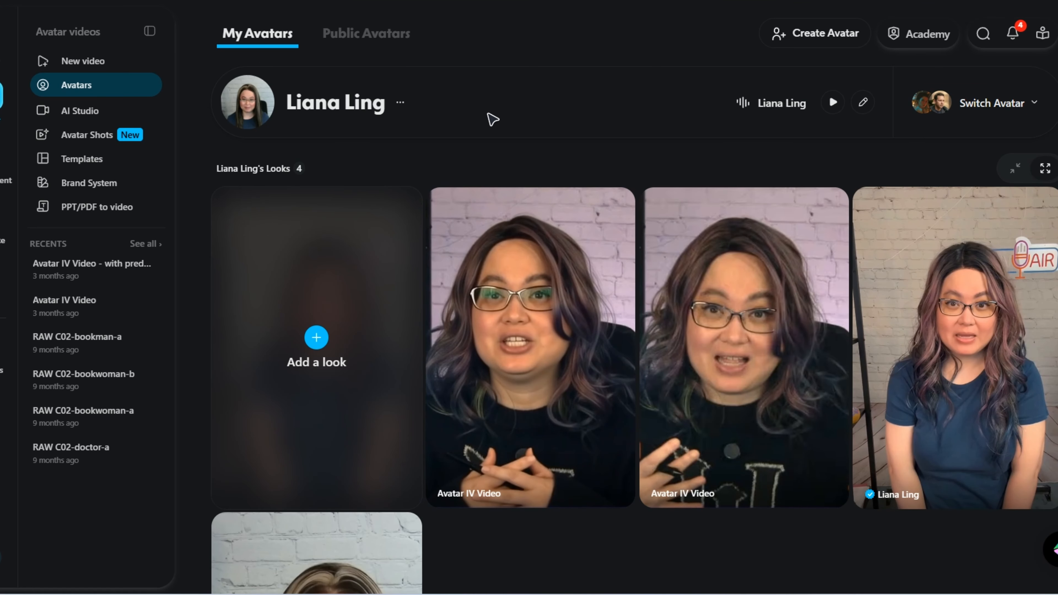
pyautogui.scroll(-2, 555, 159)
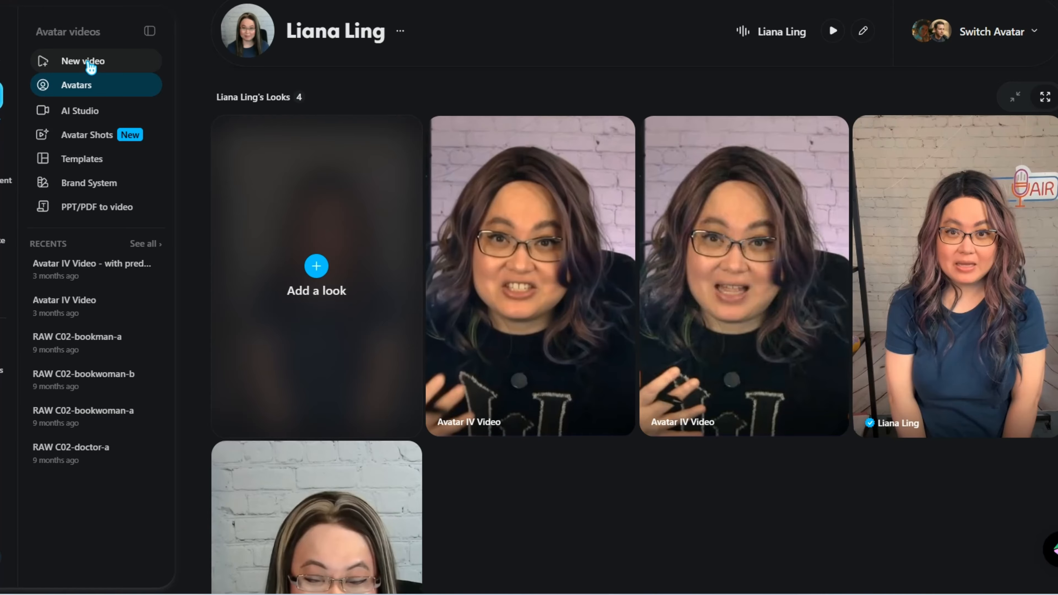
# - Start a new script-to-video project and try out the script field with "Type in the script.", clearing the text again
pyautogui.click(90, 67)
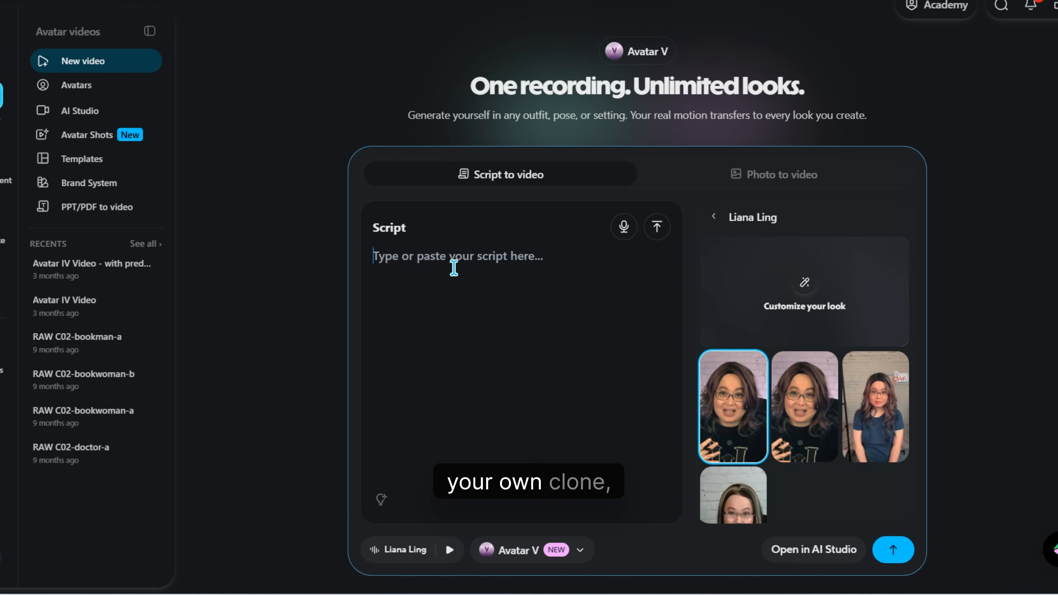
pyautogui.click(454, 317)
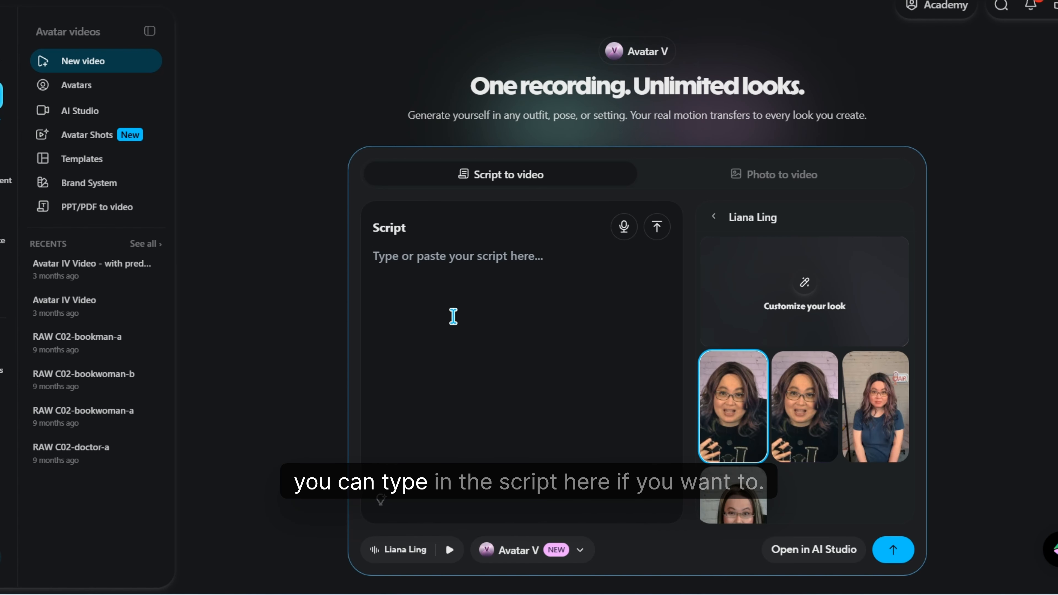
pyautogui.write('Type in the script.')
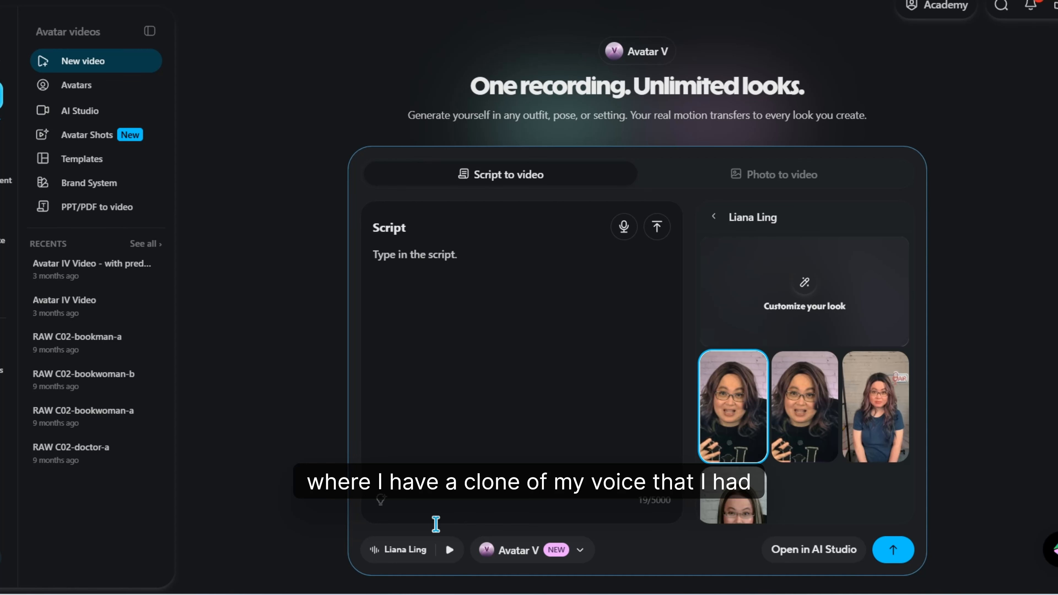
pyautogui.tripleClick(496, 265)
pyautogui.press('BackSpace')
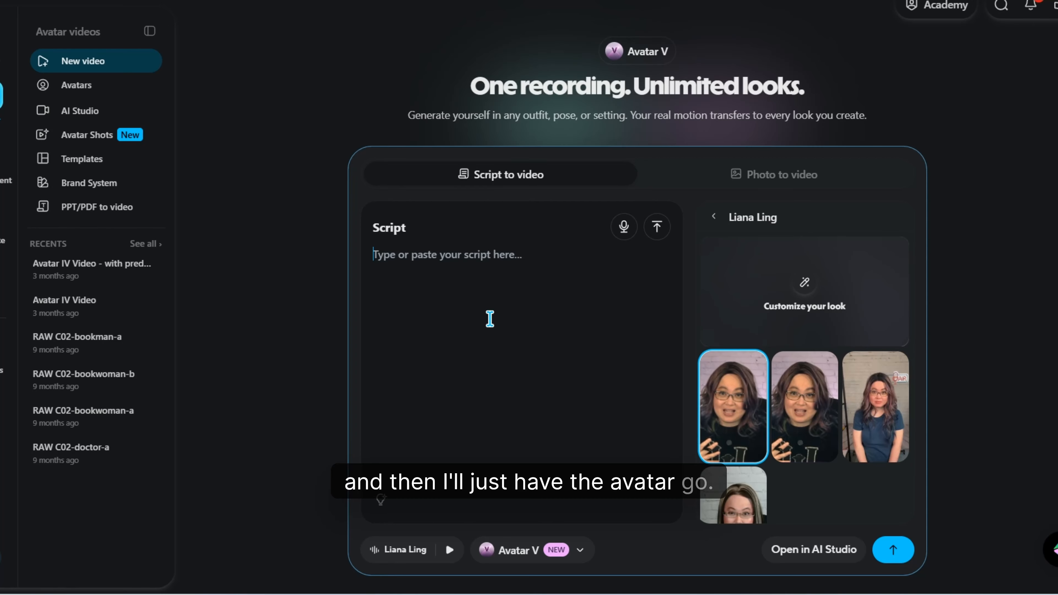
# - Record a voice clip of about 20 seconds for the avatar to lip-sync and add it to the video
pyautogui.click(618, 231)
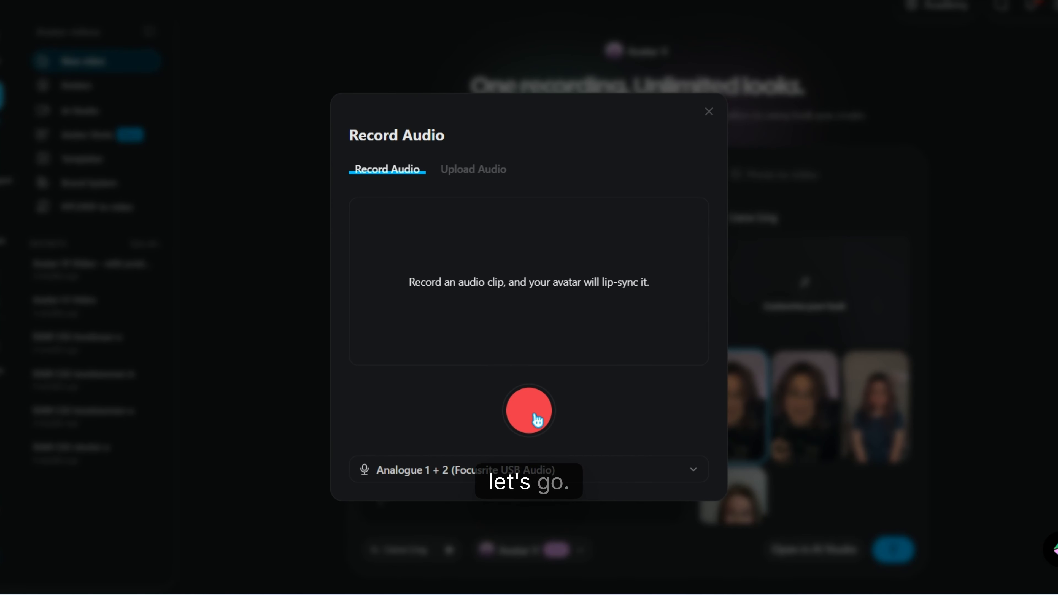
pyautogui.click(536, 417)
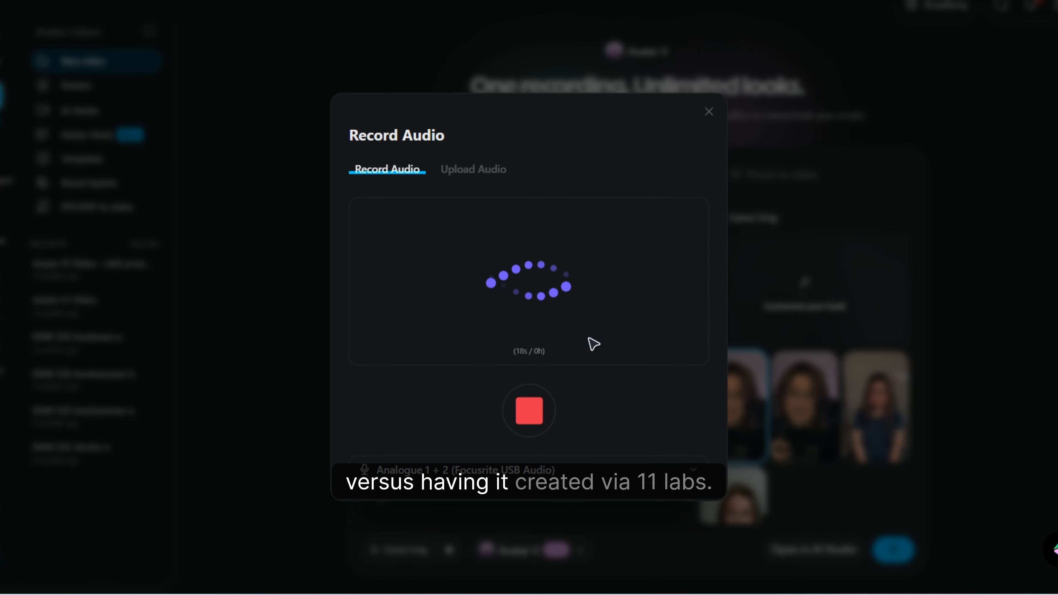
pyautogui.click(534, 417)
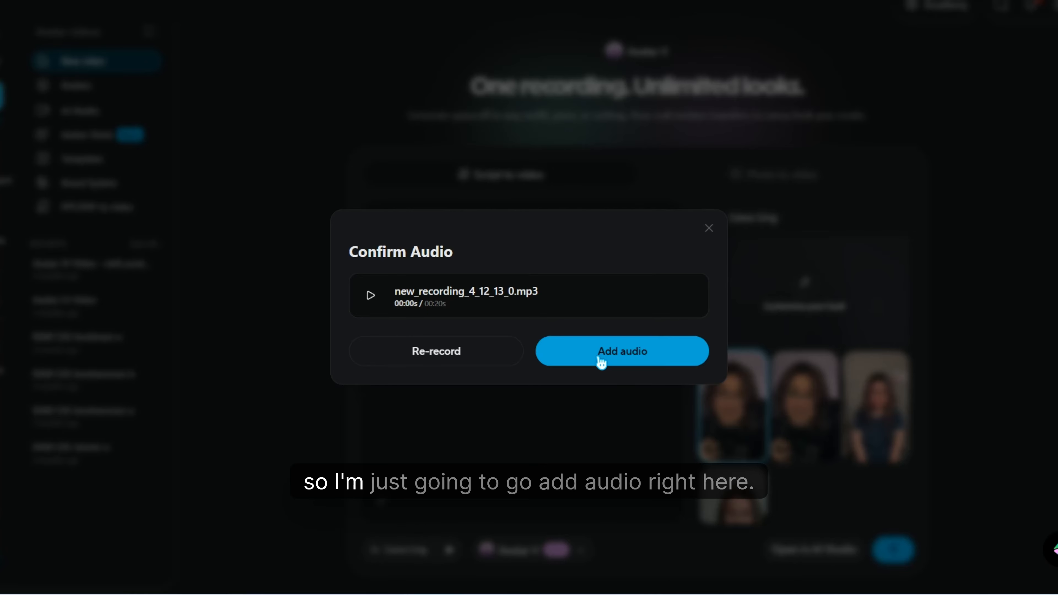
pyautogui.click(601, 362)
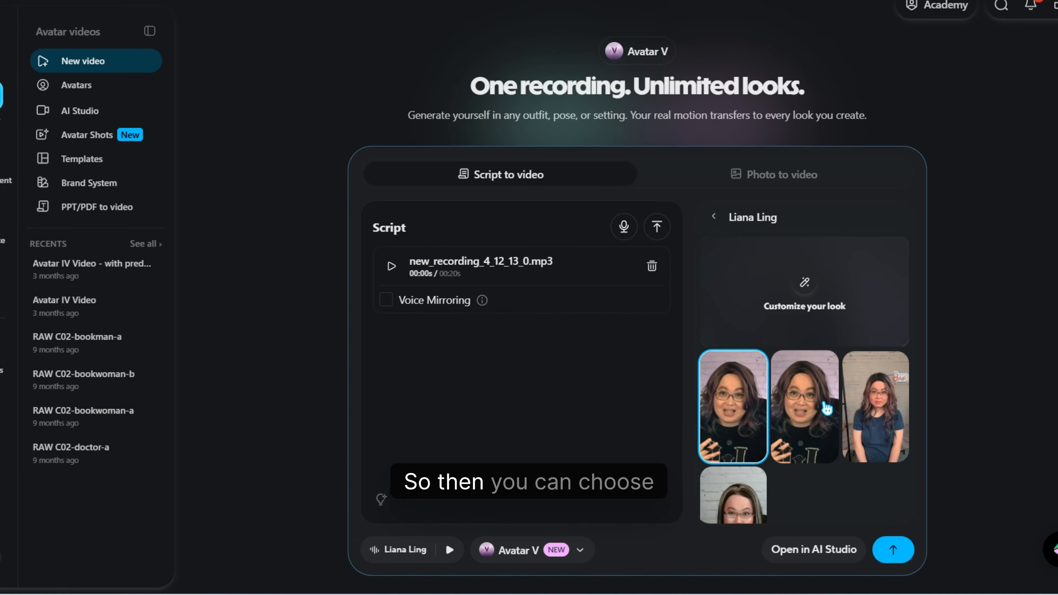
# - Choose the portrait blue T-shirt look with the microphone sign and generate the avatar video
pyautogui.scroll(-2, 827, 368)
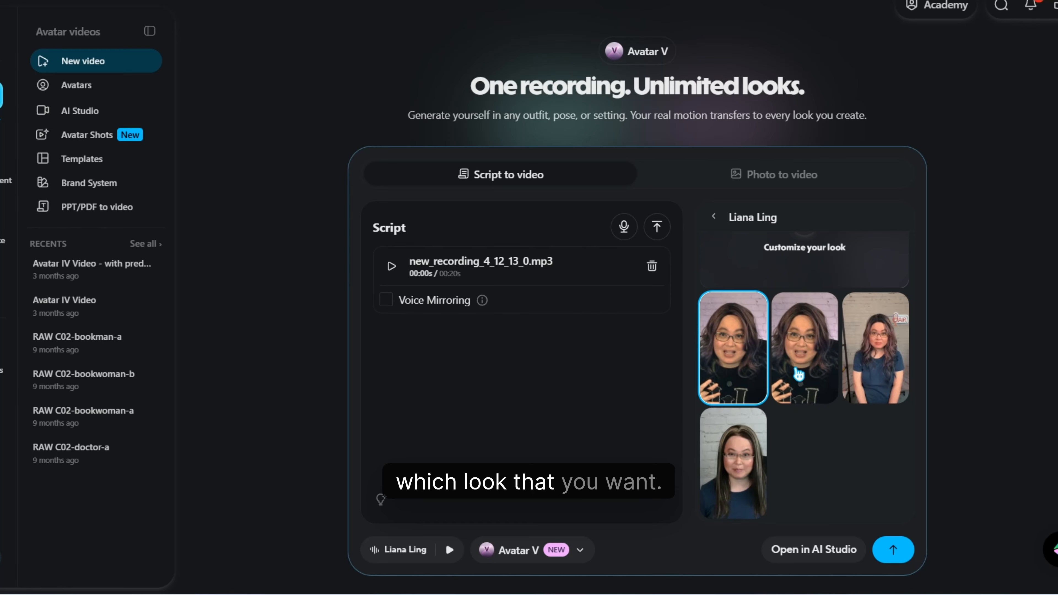
pyautogui.click(884, 357)
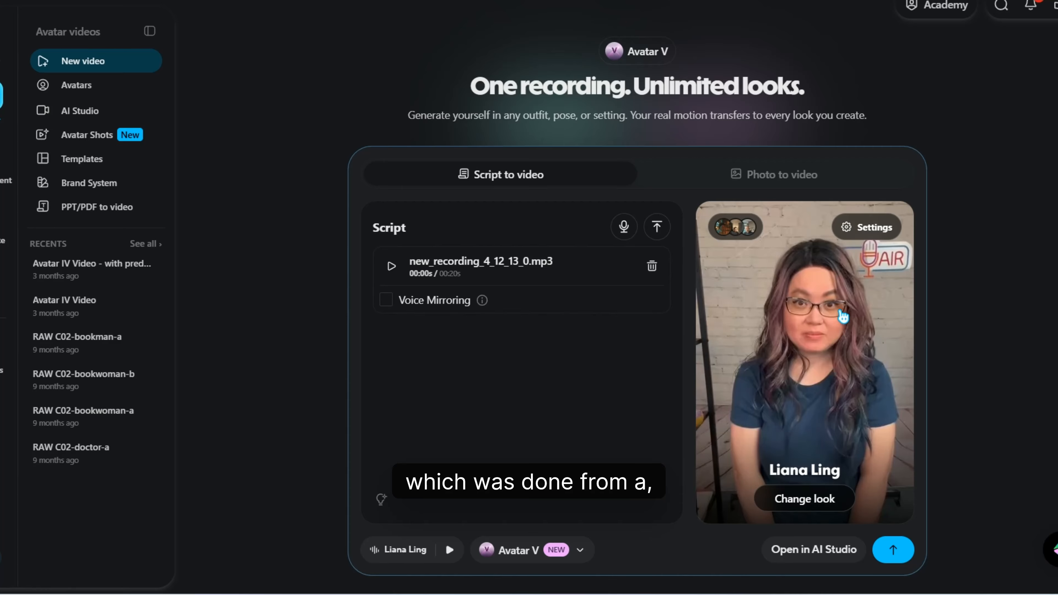
pyautogui.click(893, 555)
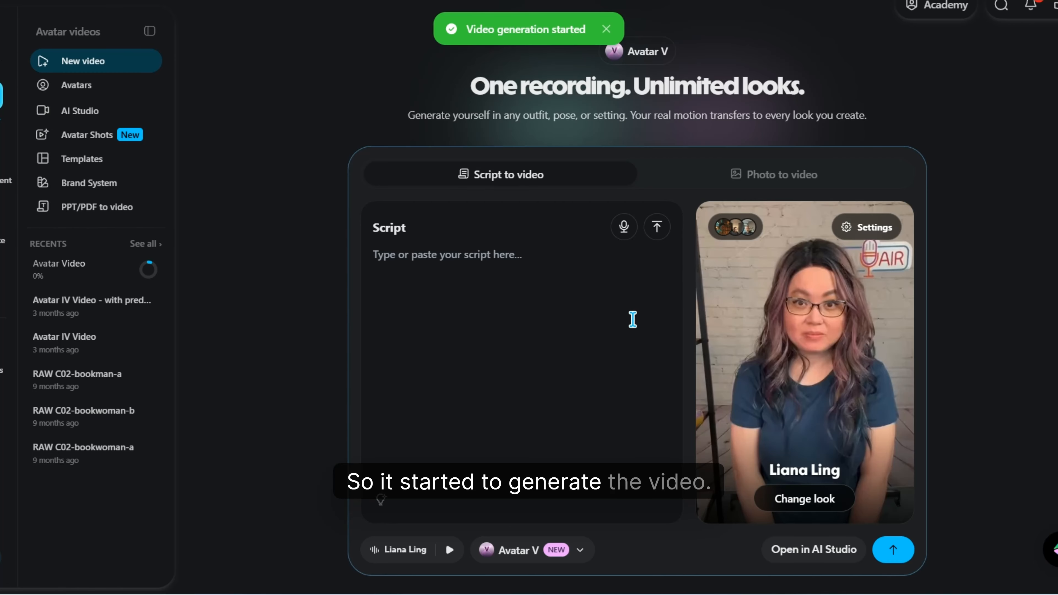
# - Review the avatar's orientation and screen-fit options, and open the video in AI Studio
pyautogui.click(868, 236)
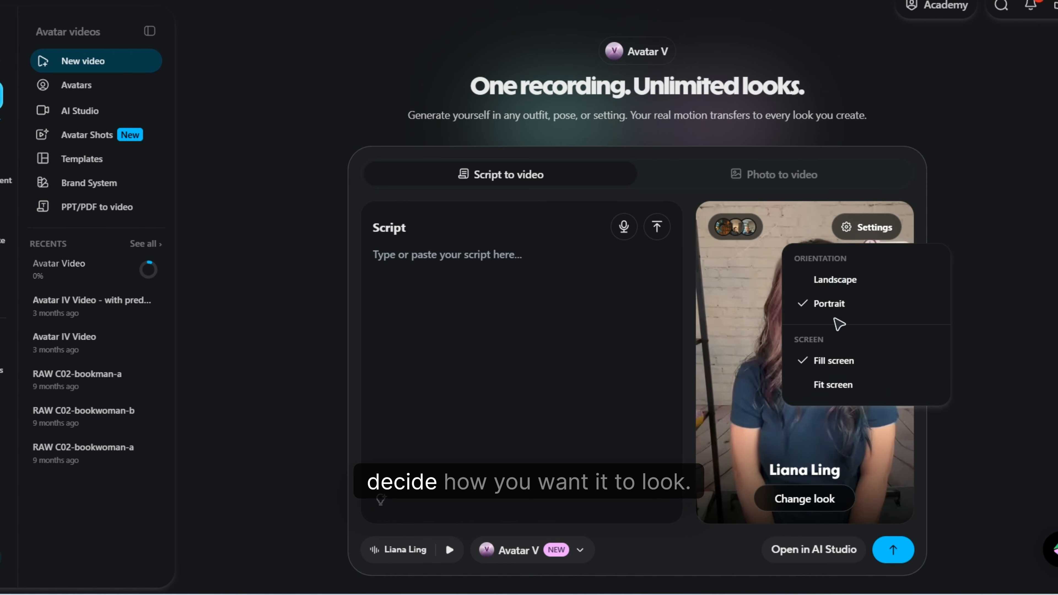
pyautogui.click(544, 409)
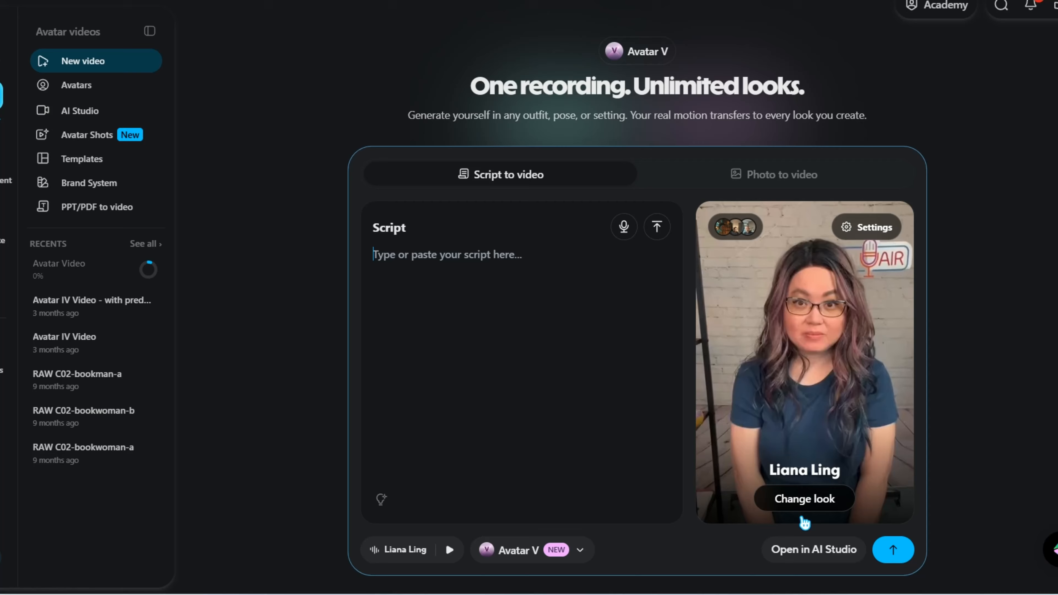
pyautogui.click(817, 551)
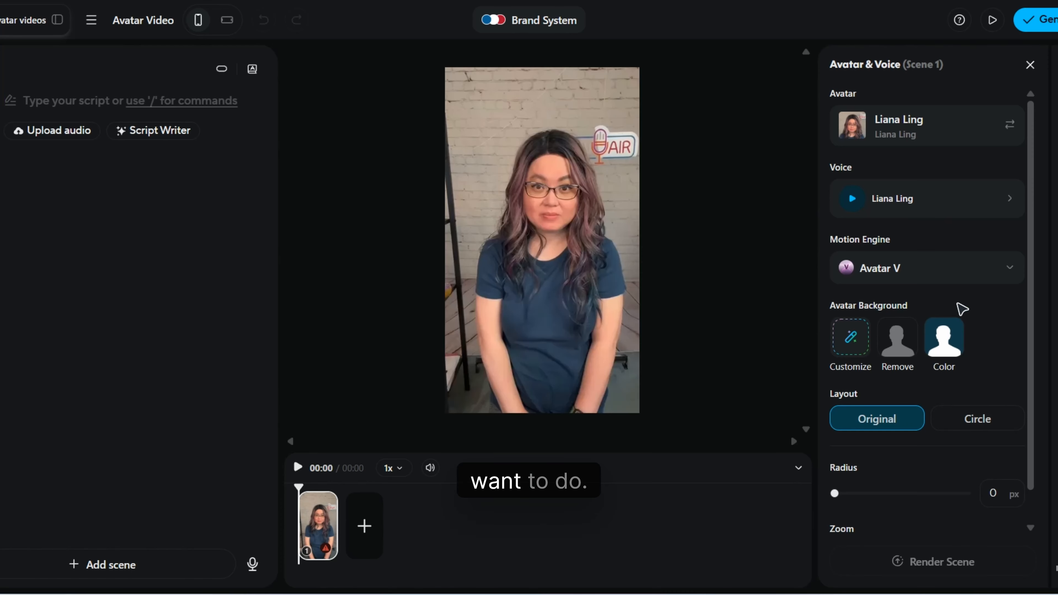
# - Set the scene's motion engine to Avatar IV and look through its remaining avatar settings
pyautogui.click(985, 280)
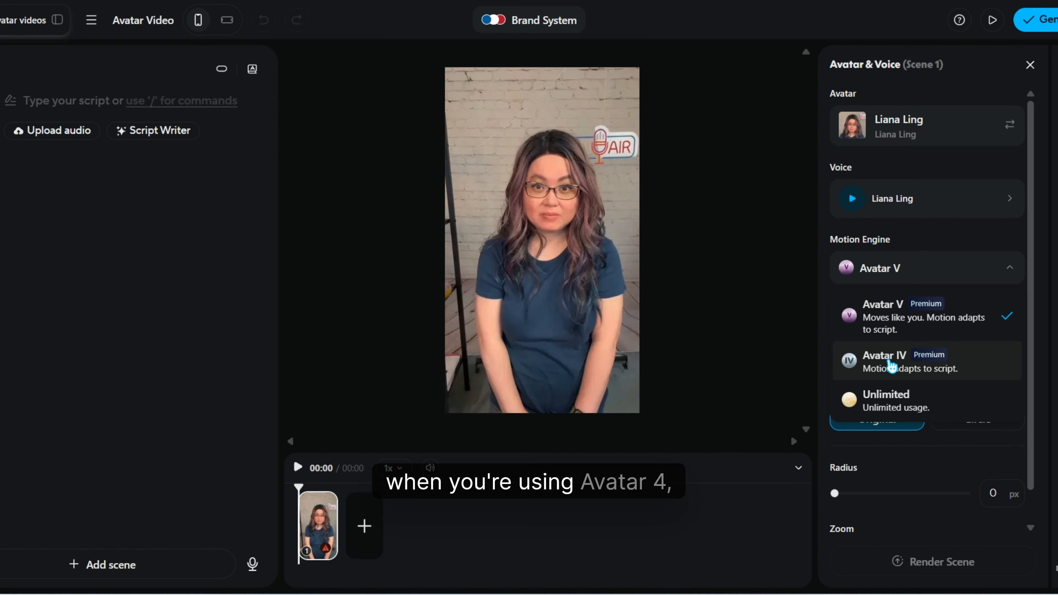
pyautogui.click(892, 366)
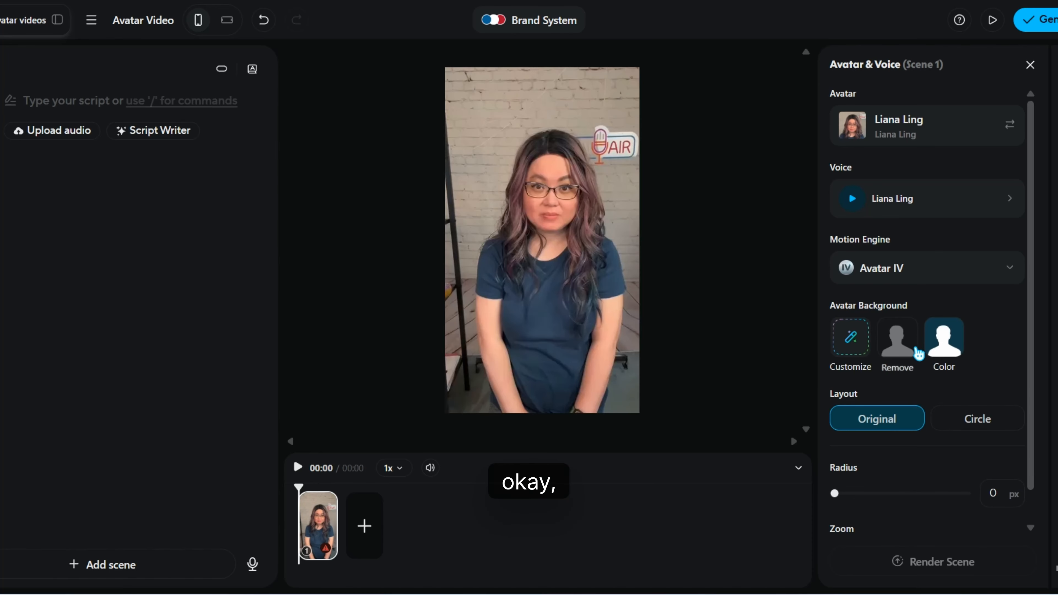
pyautogui.click(912, 275)
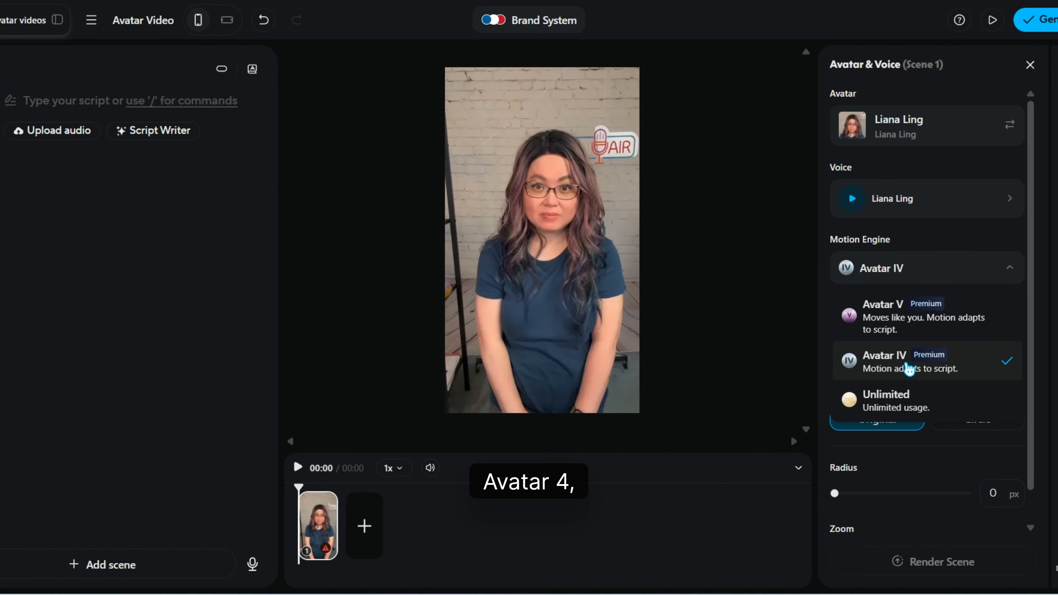
pyautogui.click(909, 368)
pyautogui.scroll(-1, 1031, 337)
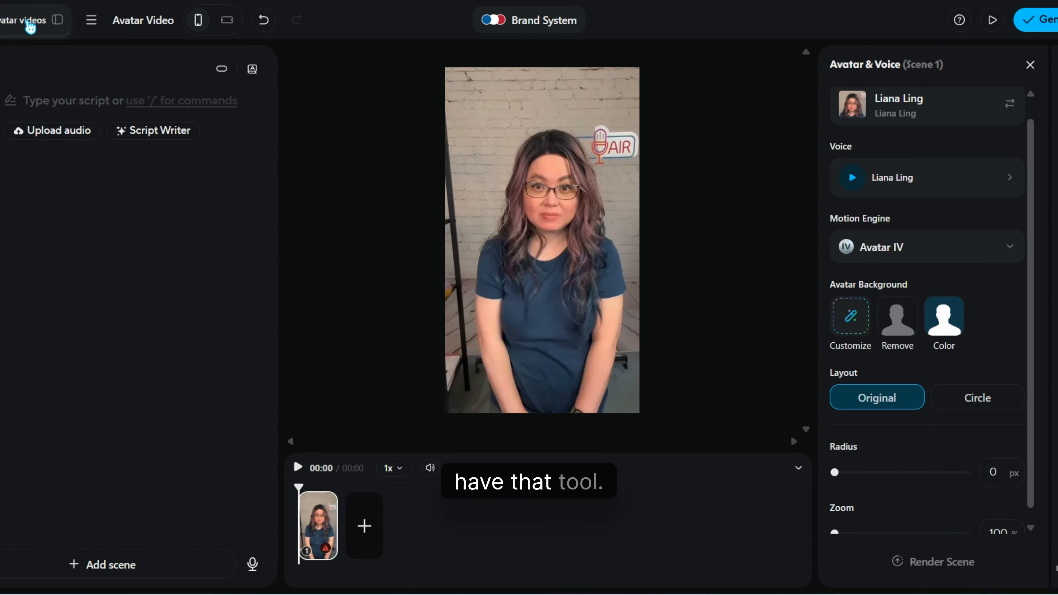
# - Start a new photo-to-video project with the sample photo of the hooded man holding a kettle
pyautogui.click(30, 26)
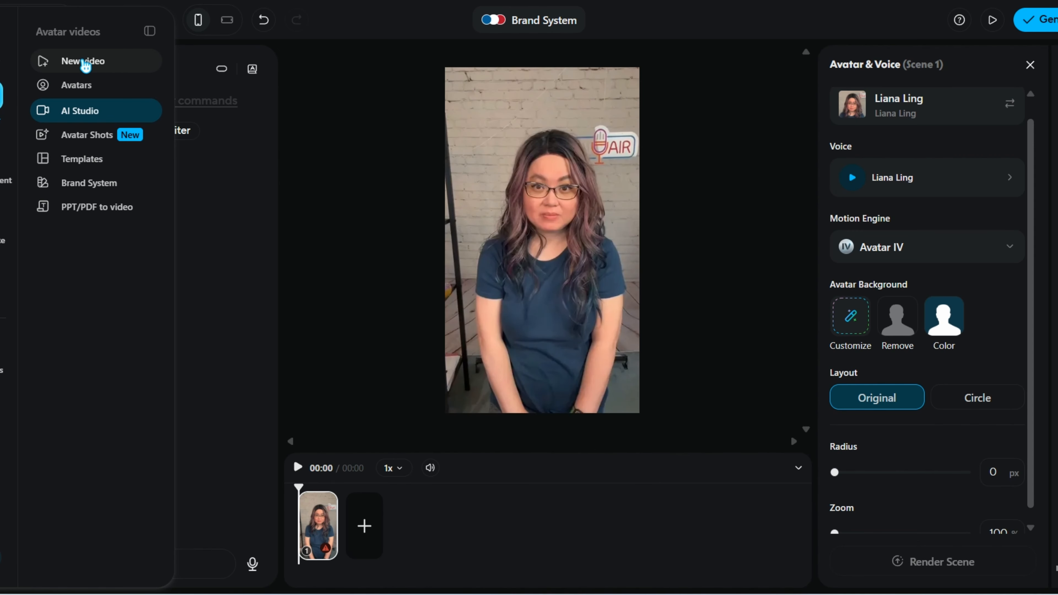
pyautogui.click(85, 63)
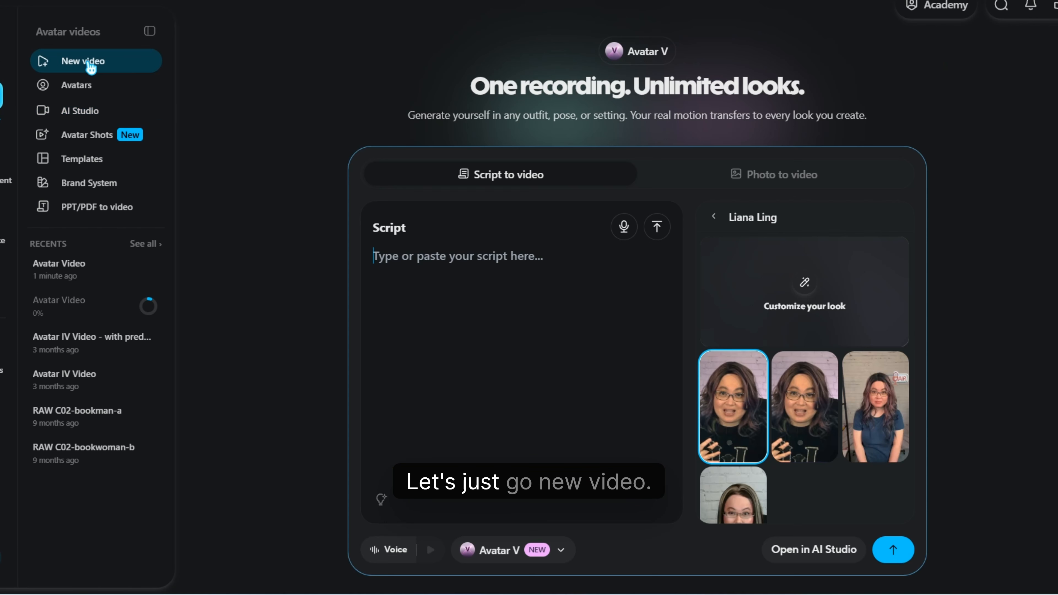
pyautogui.click(785, 172)
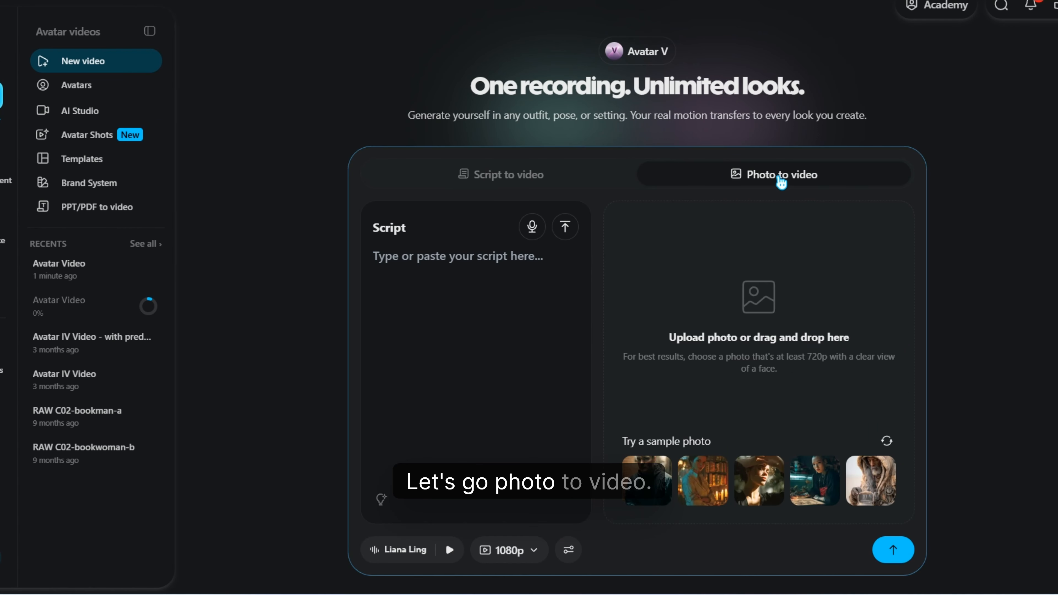
pyautogui.click(842, 496)
# - Enter "type the script in here" as the photo video's script
pyautogui.click(473, 263)
pyautogui.write('type the')
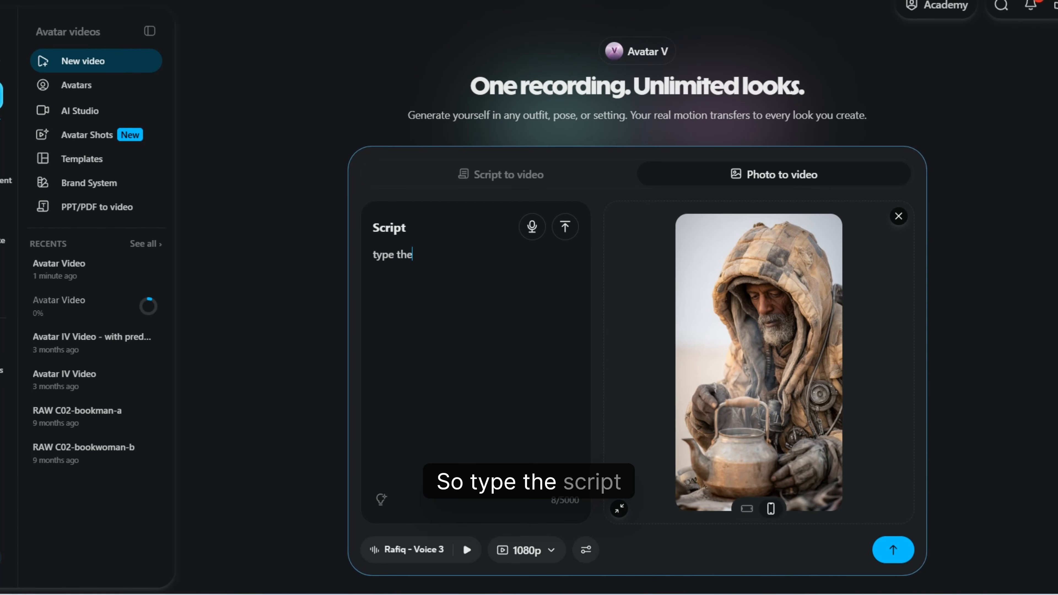
pyautogui.write(' script in here')
# - Turn on more expressive motion and set the custom motion to "The arms and hands move to naturally emphasize the words in the script"
pyautogui.click(587, 551)
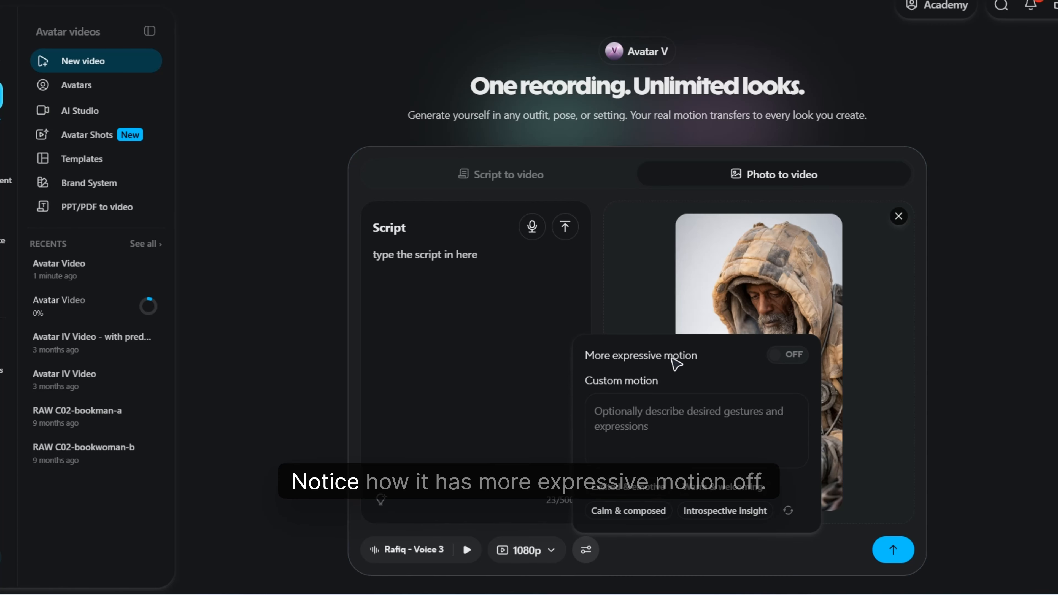
pyautogui.click(800, 360)
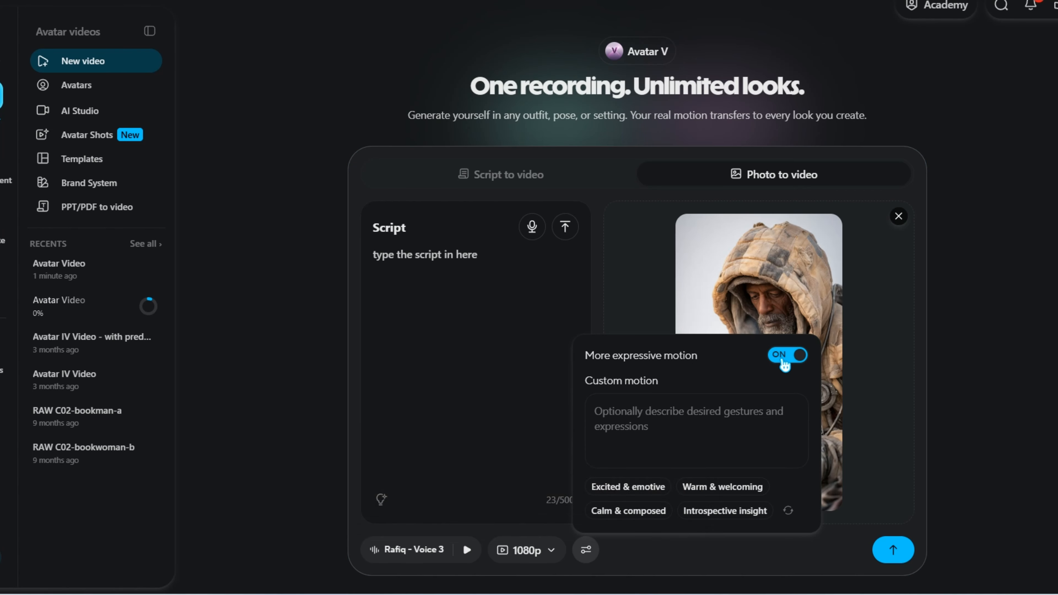
pyautogui.click(639, 420)
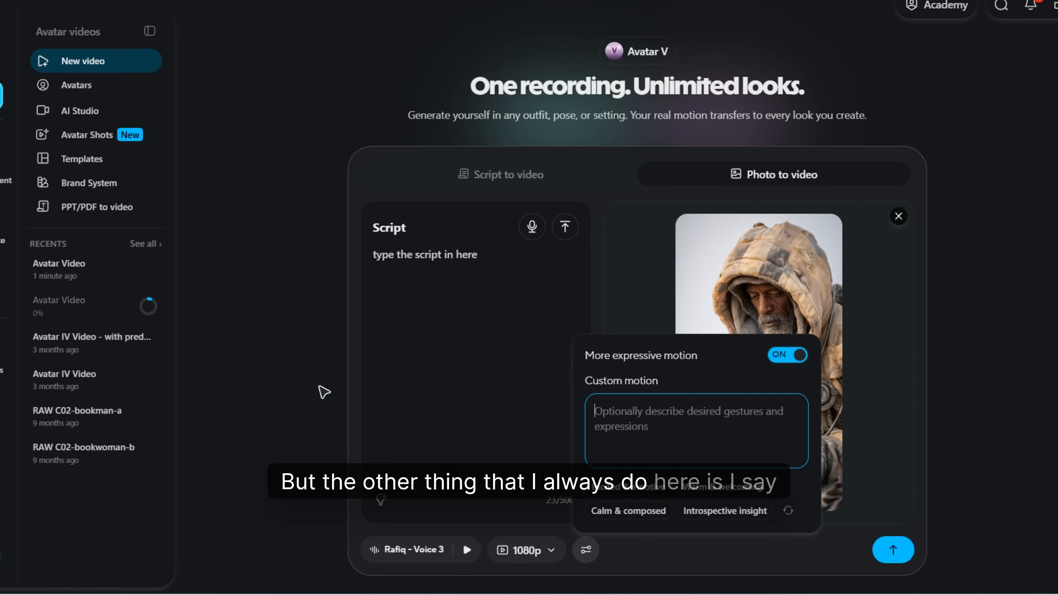
pyautogui.write('The a')
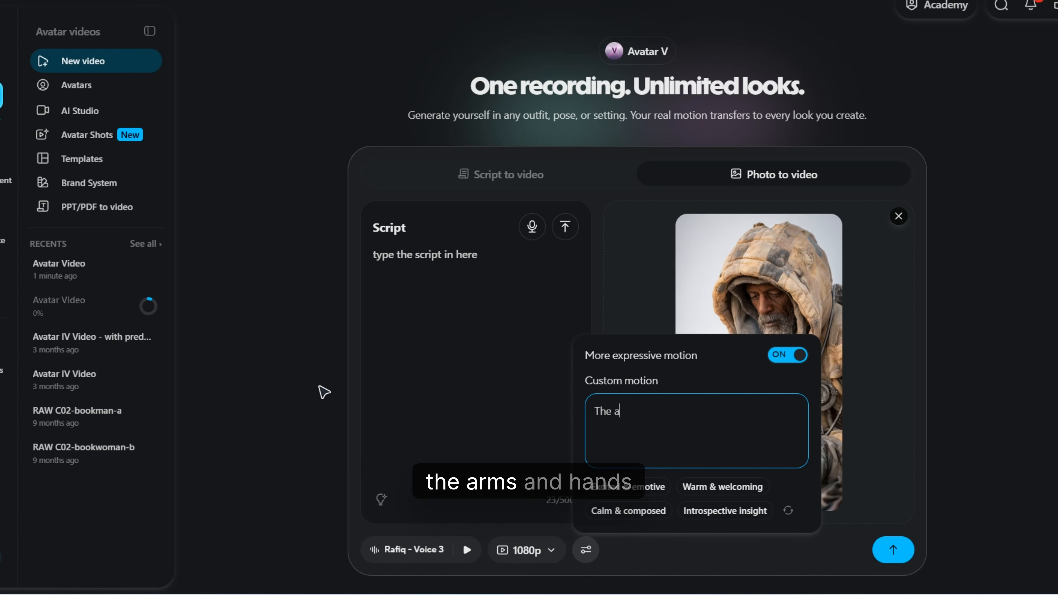
pyautogui.write('rms and hands move exp')
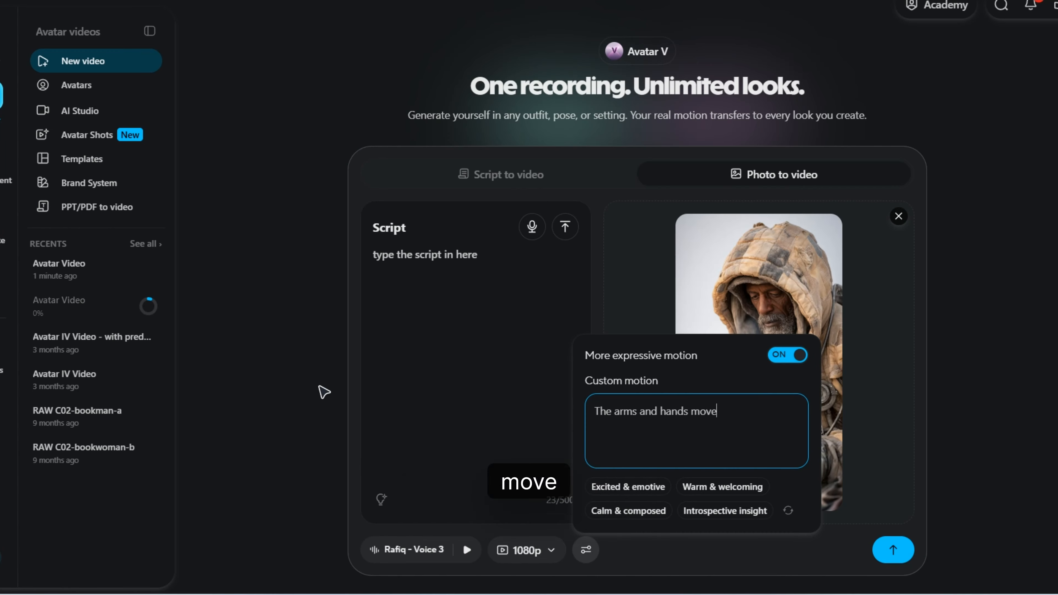
pyautogui.write('naturally')
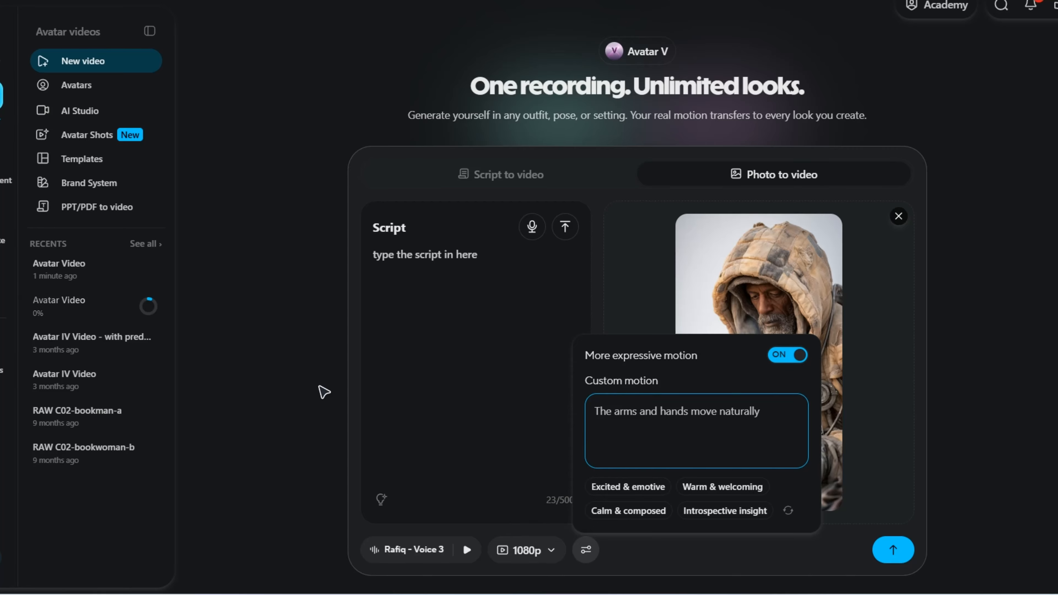
pyautogui.press('BackSpace')
pyautogui.press('BackSpace')
pyautogui.press('BackSpace')
pyautogui.write('to na')
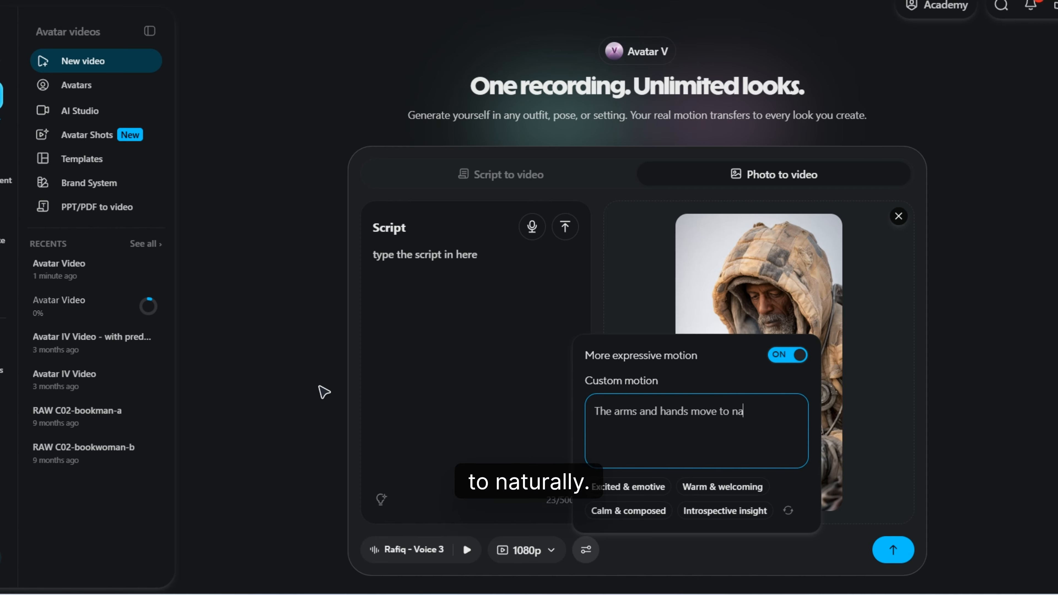
pyautogui.write('turally emphasize the ')
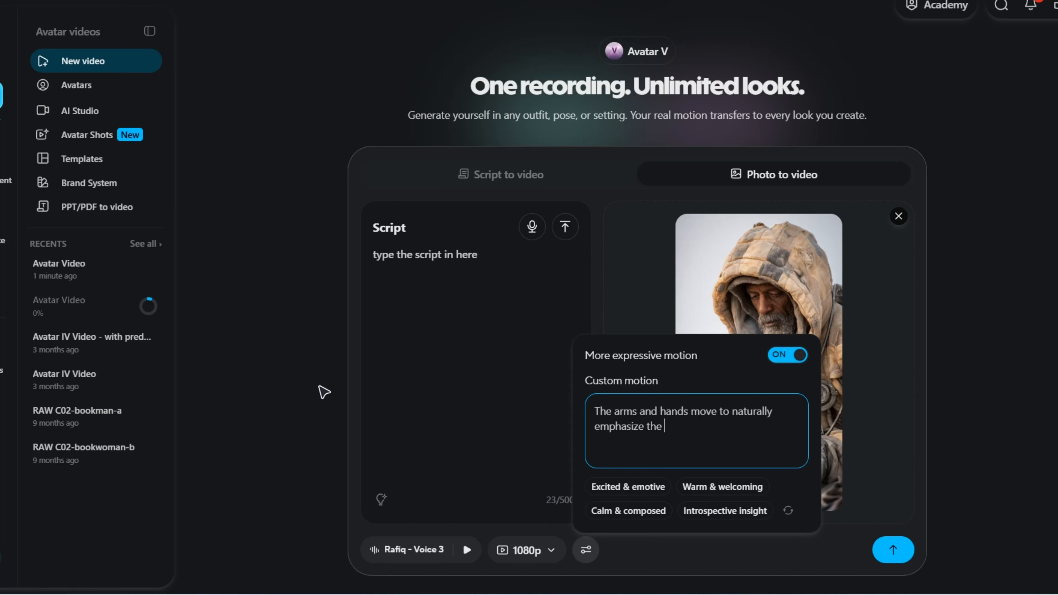
pyautogui.write('words in the s')
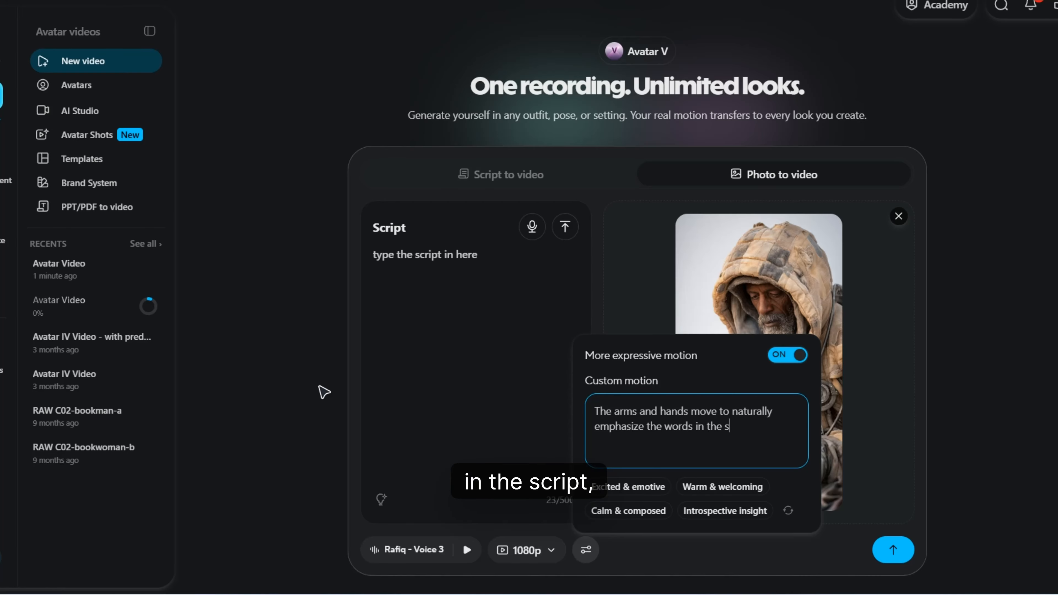
pyautogui.write('cript')
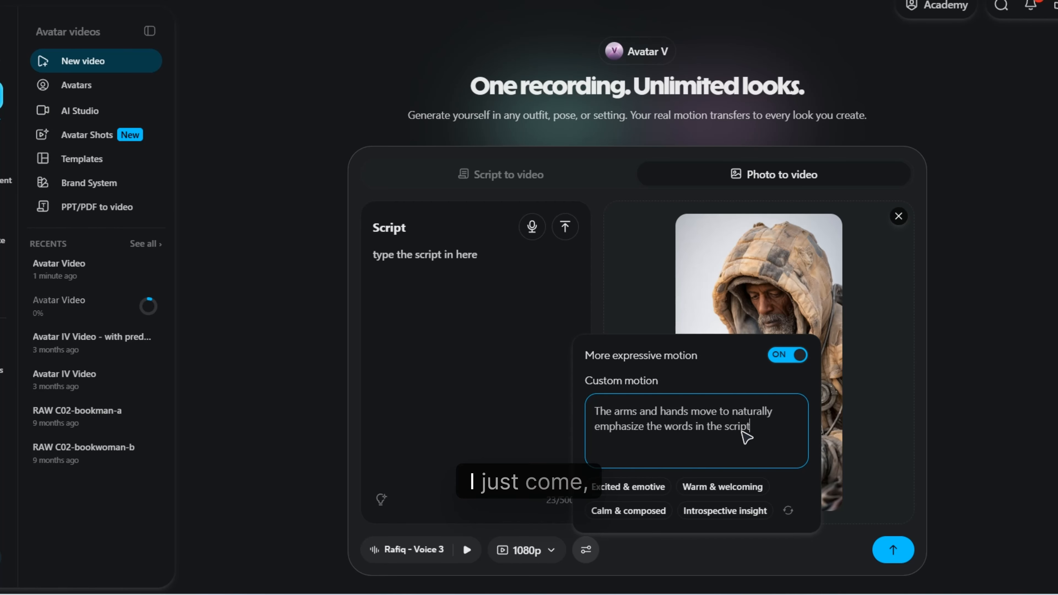
# - Turn off more expressive motion for the photo video, leaving the custom motion text in place
pyautogui.moveTo(750, 427); pyautogui.dragTo(645, 427)
pyautogui.click(626, 439)
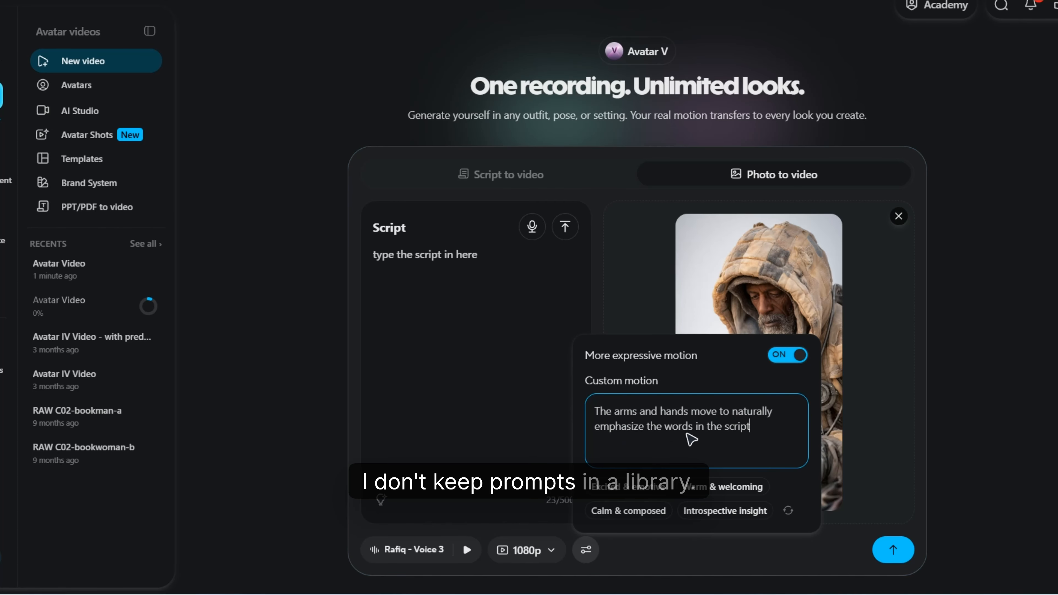
pyautogui.moveTo(748, 428); pyautogui.dragTo(600, 427)
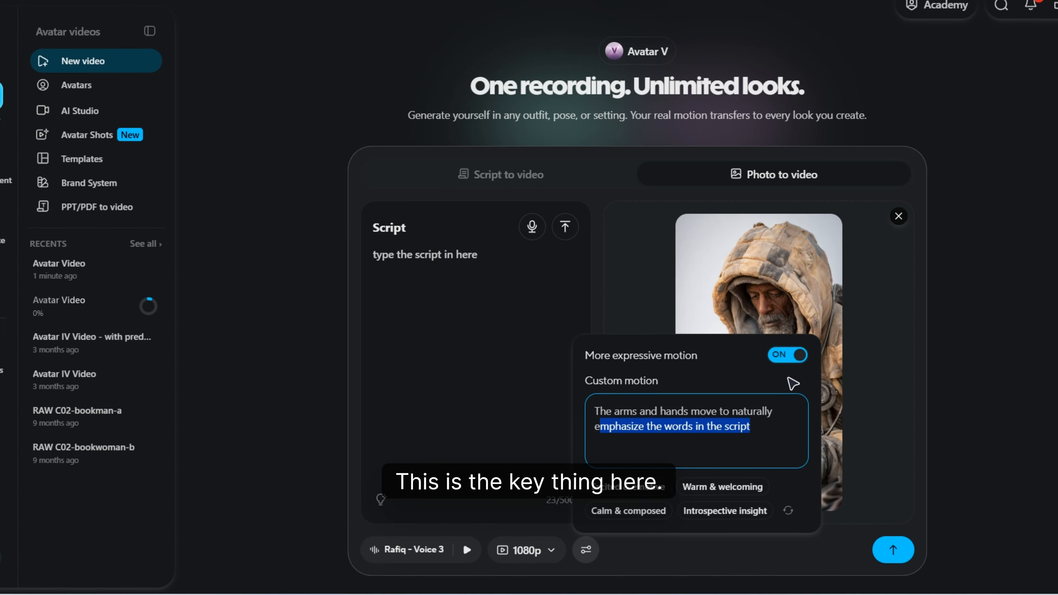
pyautogui.click(787, 356)
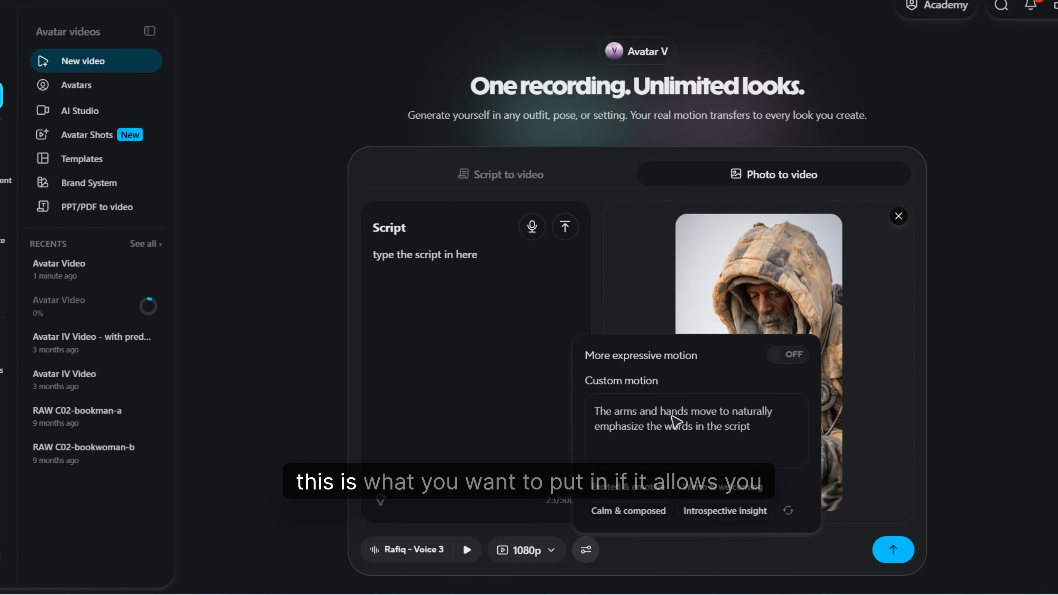
pyautogui.click(662, 426)
pyautogui.moveTo(735, 432); pyautogui.dragTo(595, 411)
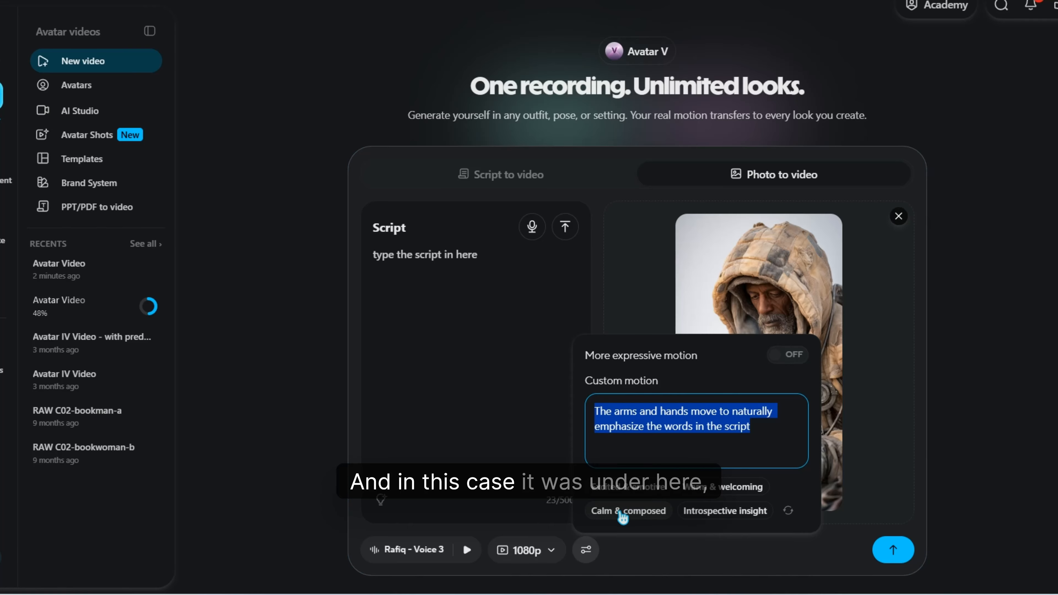
pyautogui.click(634, 288)
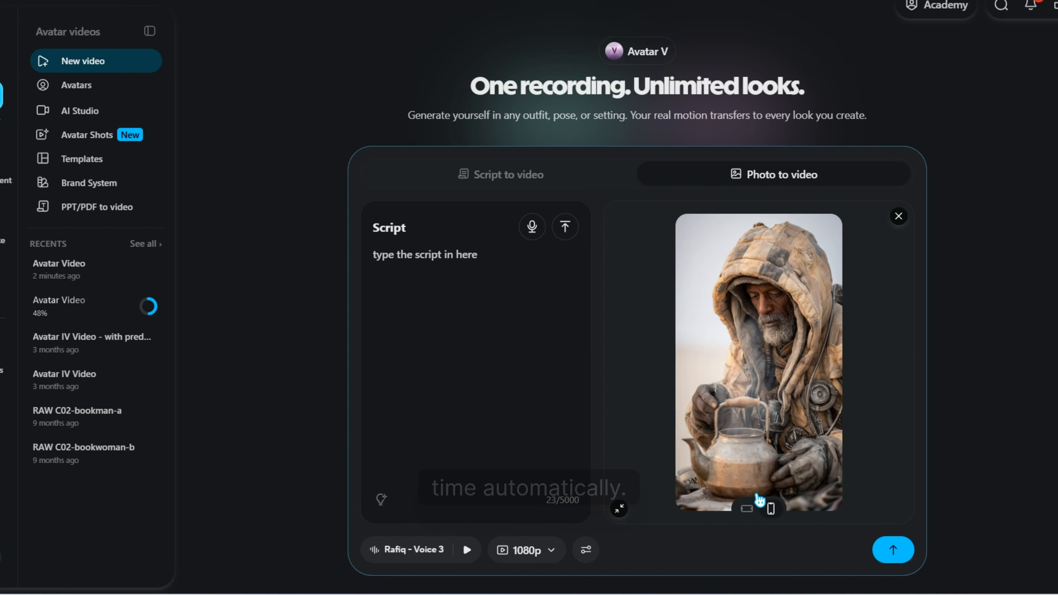
pyautogui.click(587, 551)
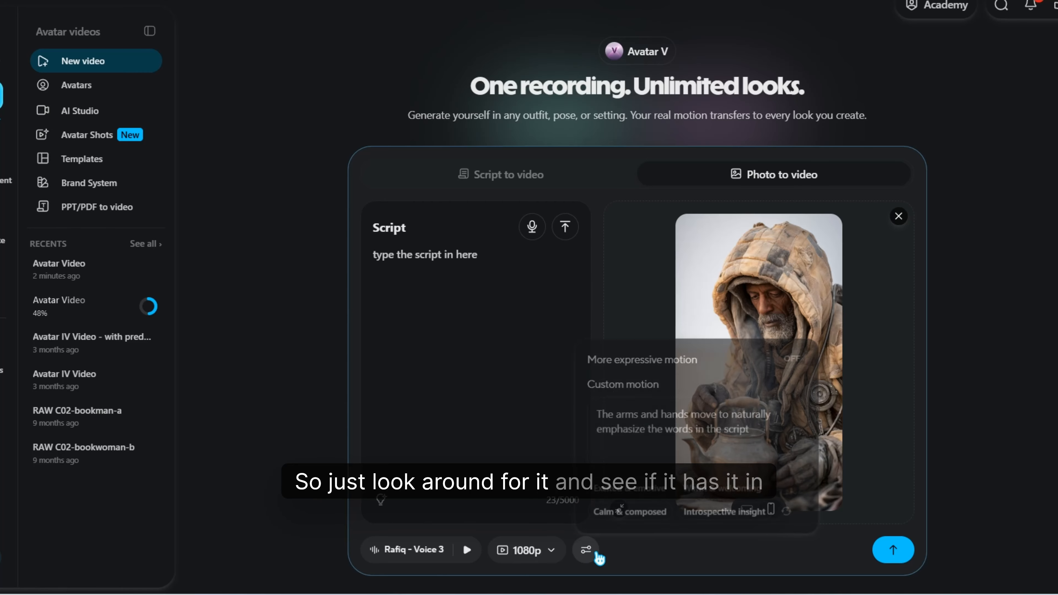
pyautogui.click(630, 290)
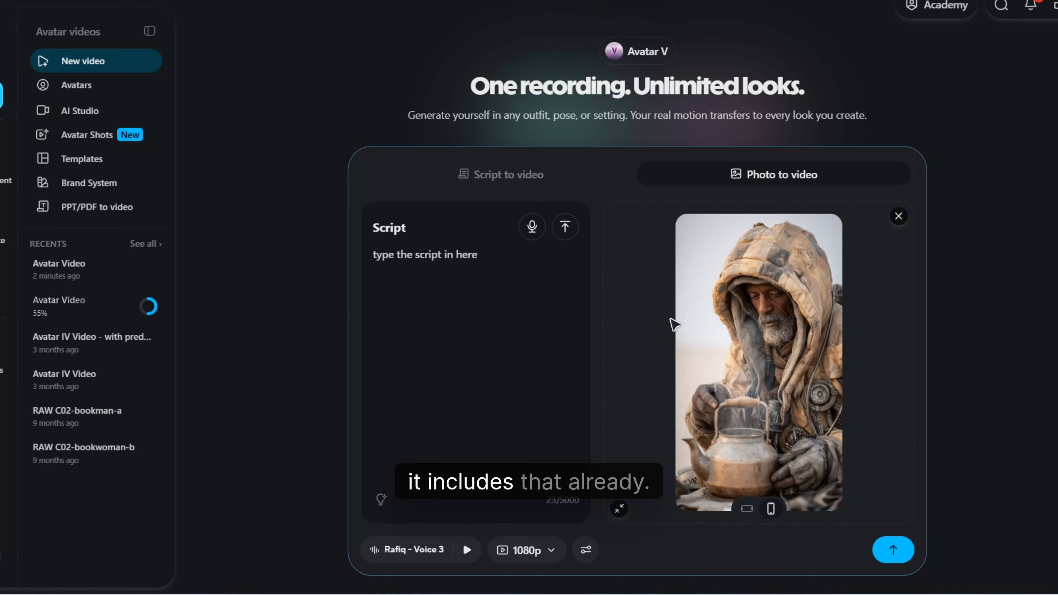
# - Remove the sample photo from the photo-to-video project and recheck the custom motion instructions
pyautogui.click(586, 550)
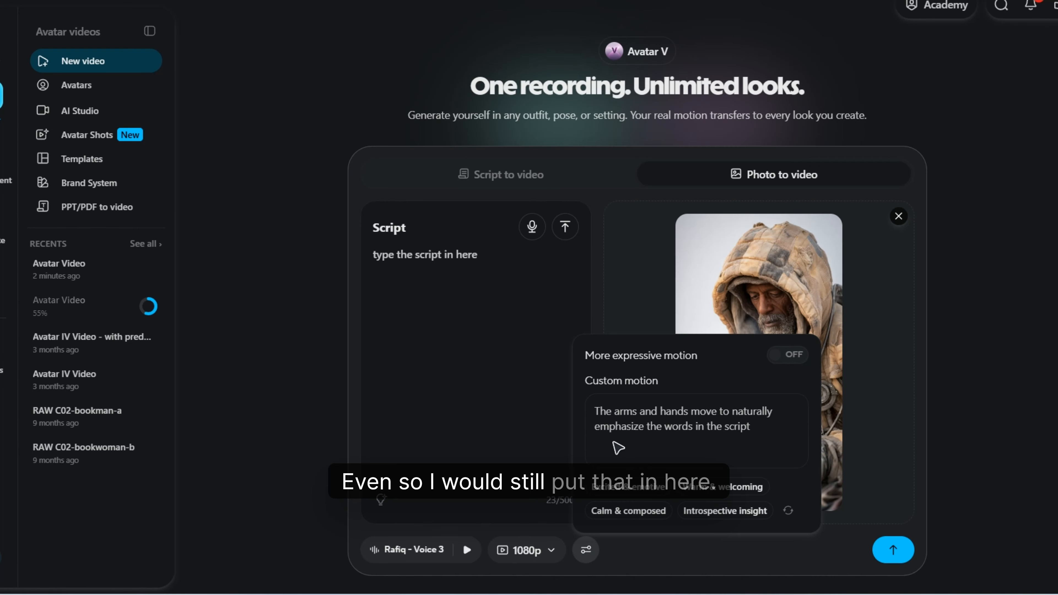
pyautogui.click(899, 219)
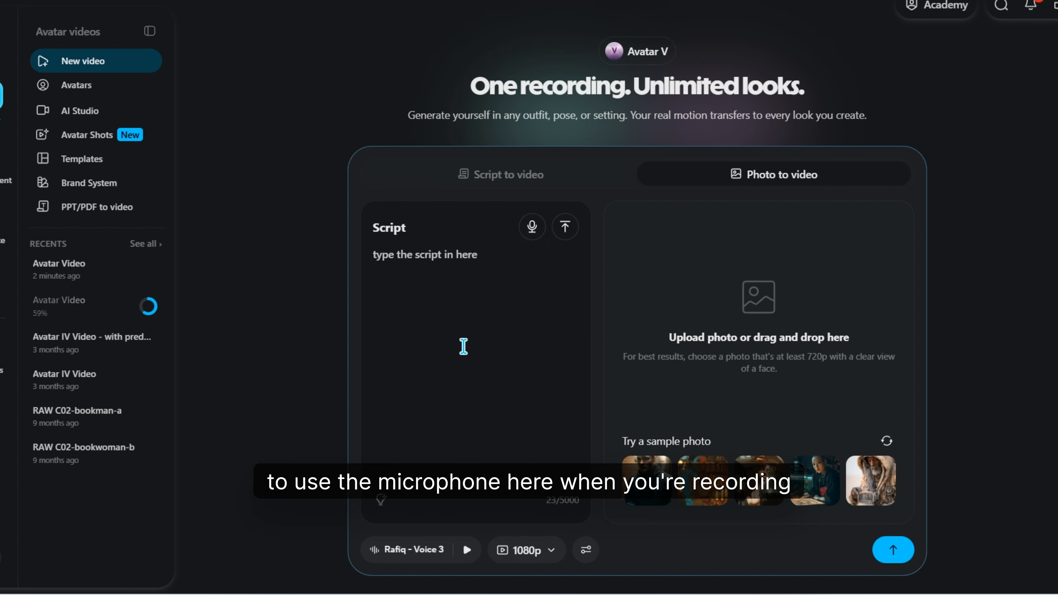
pyautogui.moveTo(119, 338)
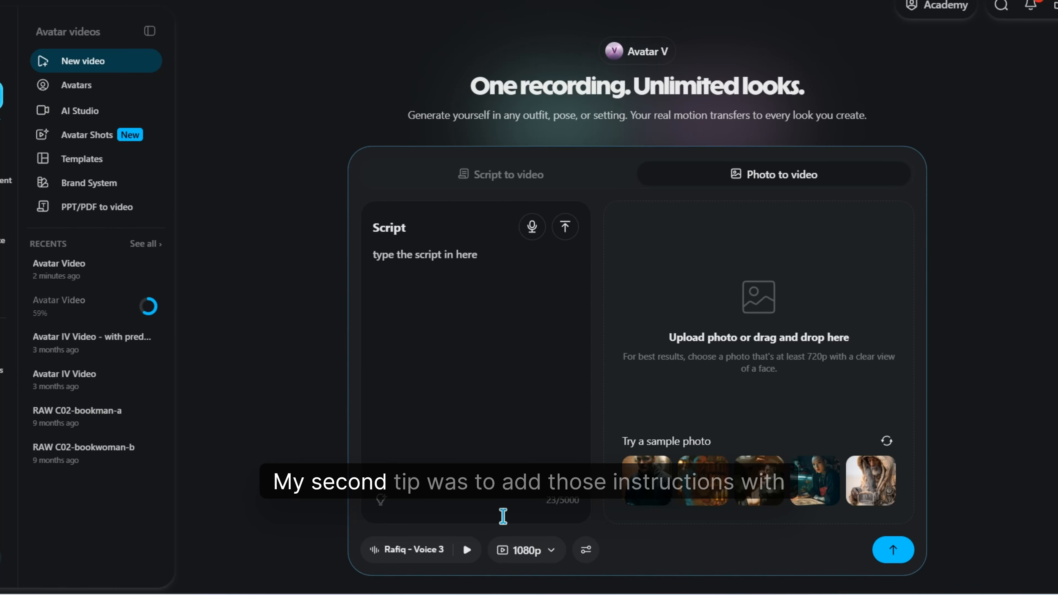
pyautogui.click(588, 550)
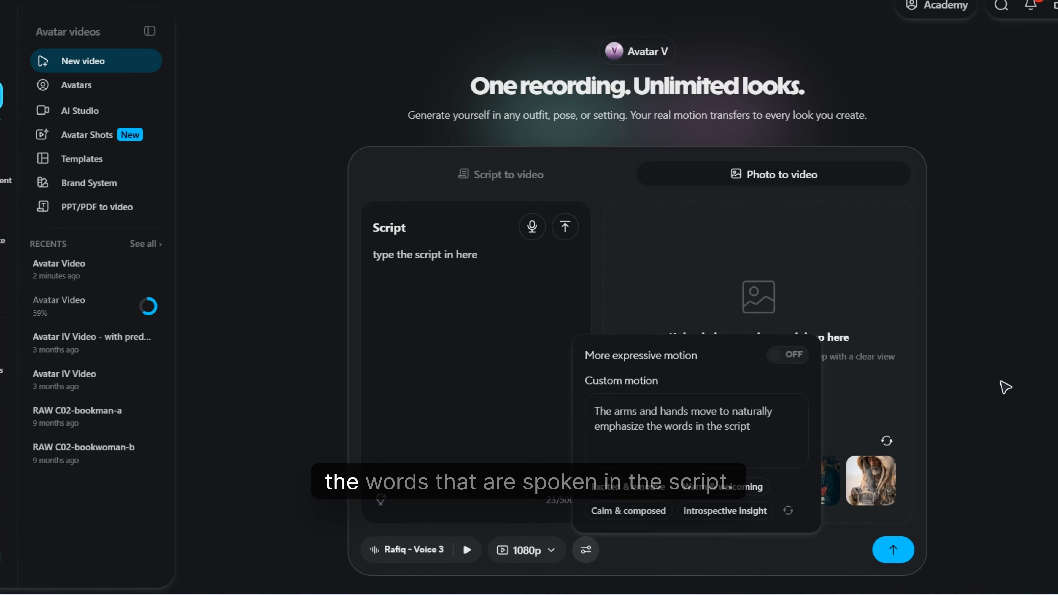
pyautogui.click(1006, 388)
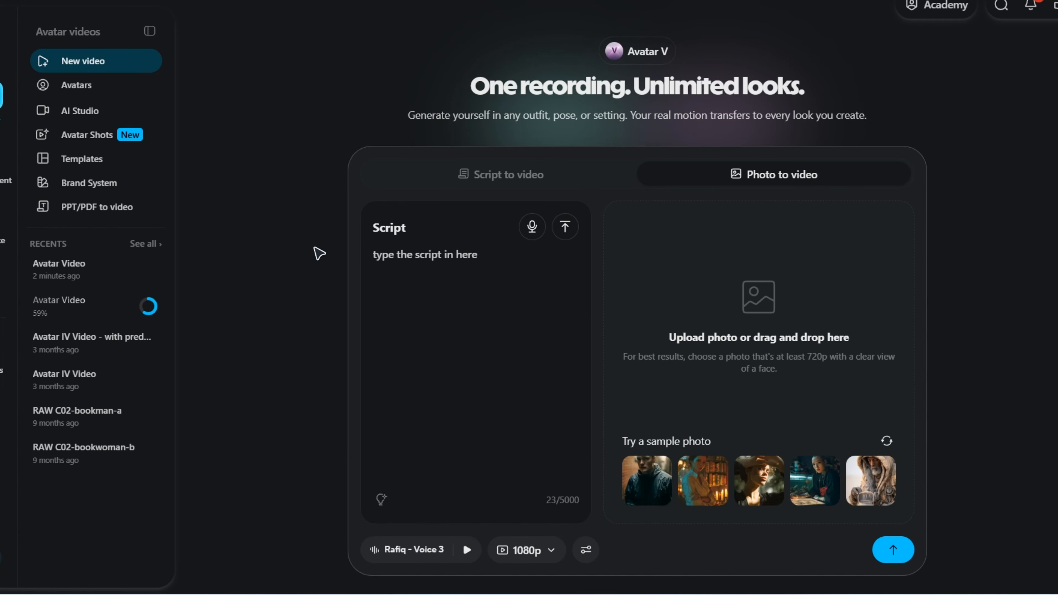
# - Show the custom avatar's looks and check the recent videos listed beside them
pyautogui.click(77, 93)
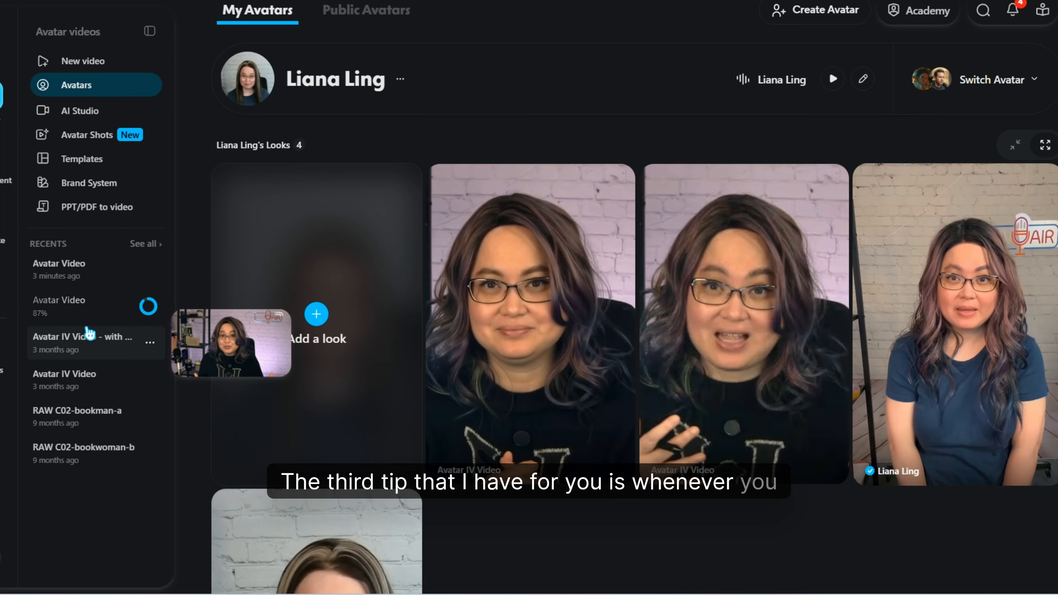
pyautogui.moveTo(95, 318)
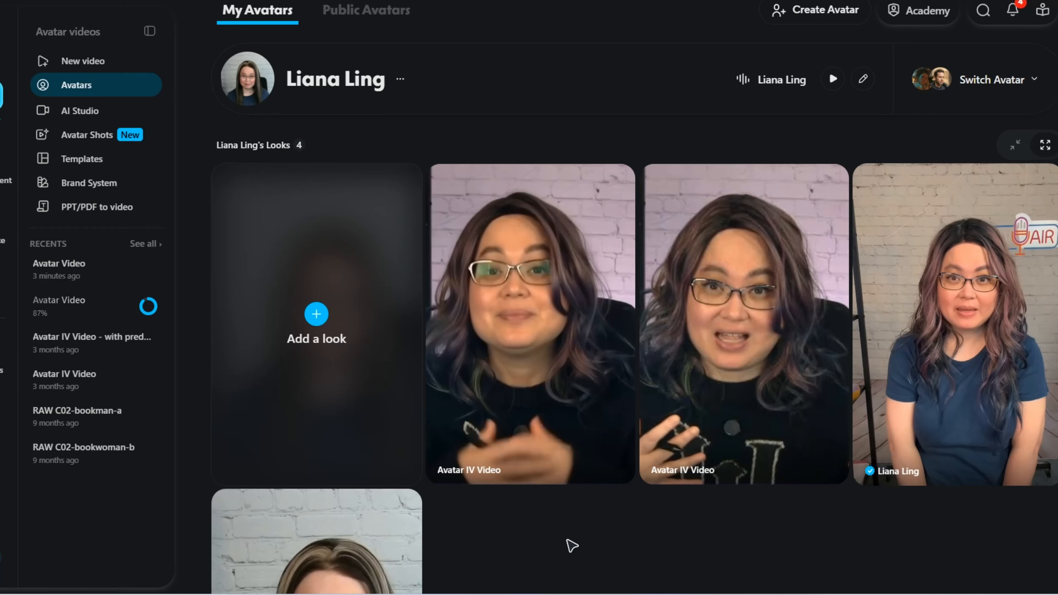
pyautogui.moveTo(526, 187)
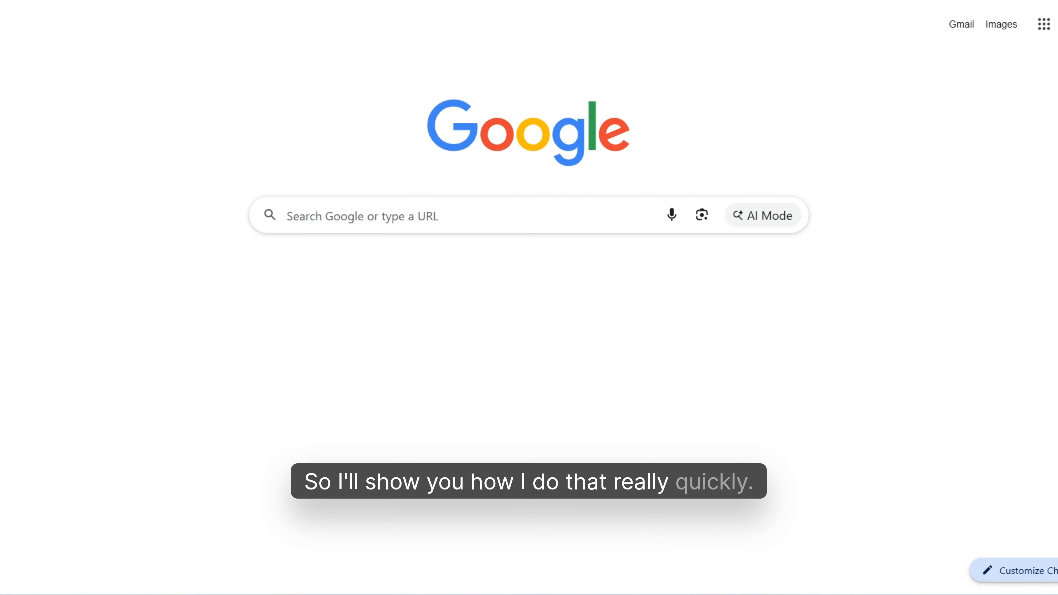
# - Switch to submagic.co, log in to the account and dismiss the new-features announcement
pyautogui.write('subma')
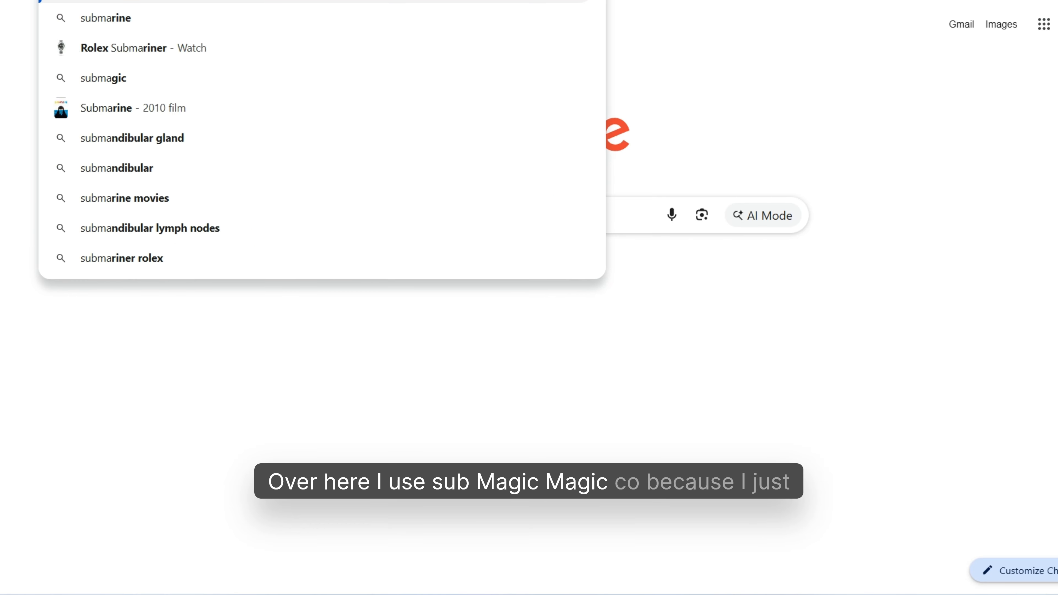
pyautogui.write('gic.co')
pyautogui.press('Return')
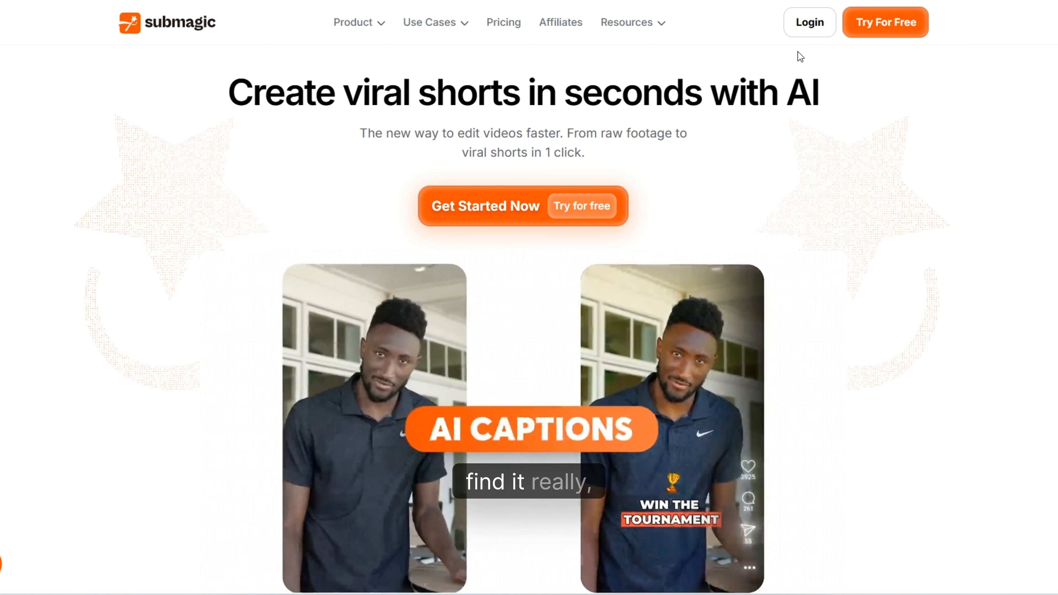
pyautogui.click(810, 25)
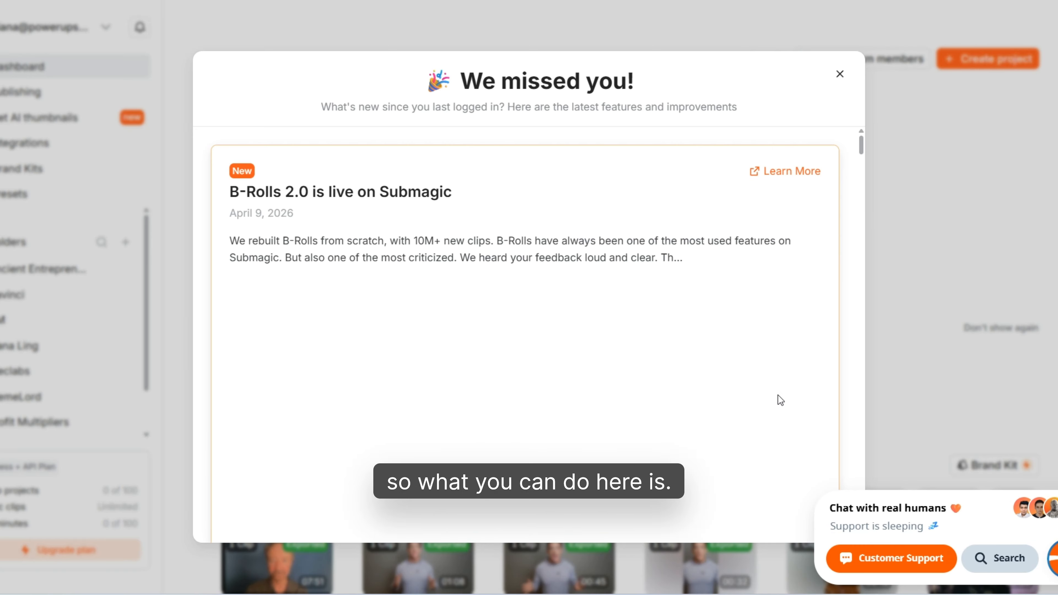
pyautogui.click(837, 75)
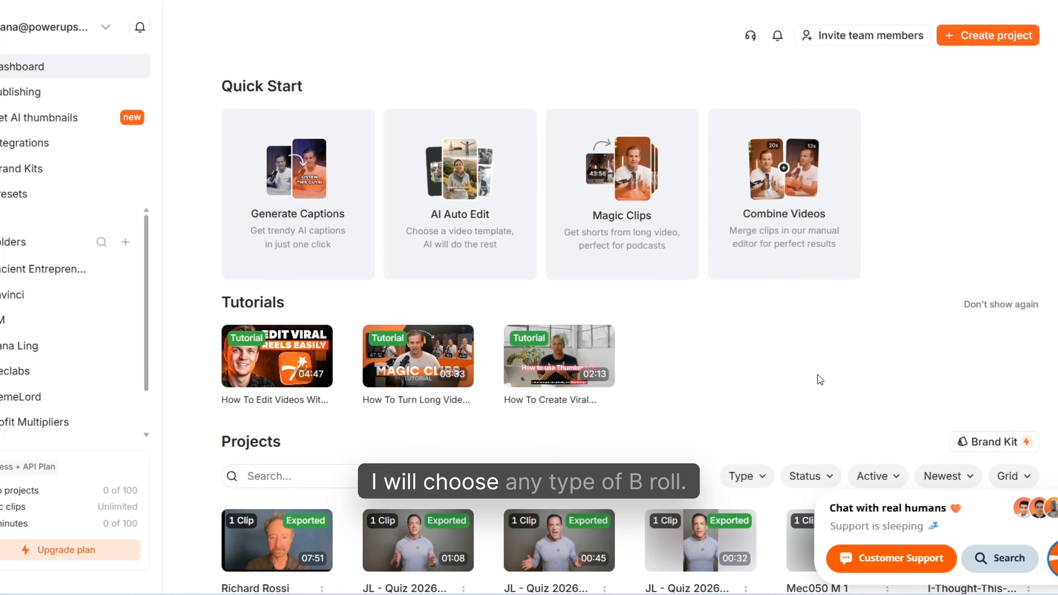
# - Find the Legacy of Leaders project among the exported projects, open it for editing and show its scene list
pyautogui.scroll(-5, 886, 378)
pyautogui.scroll(-3, 813, 253)
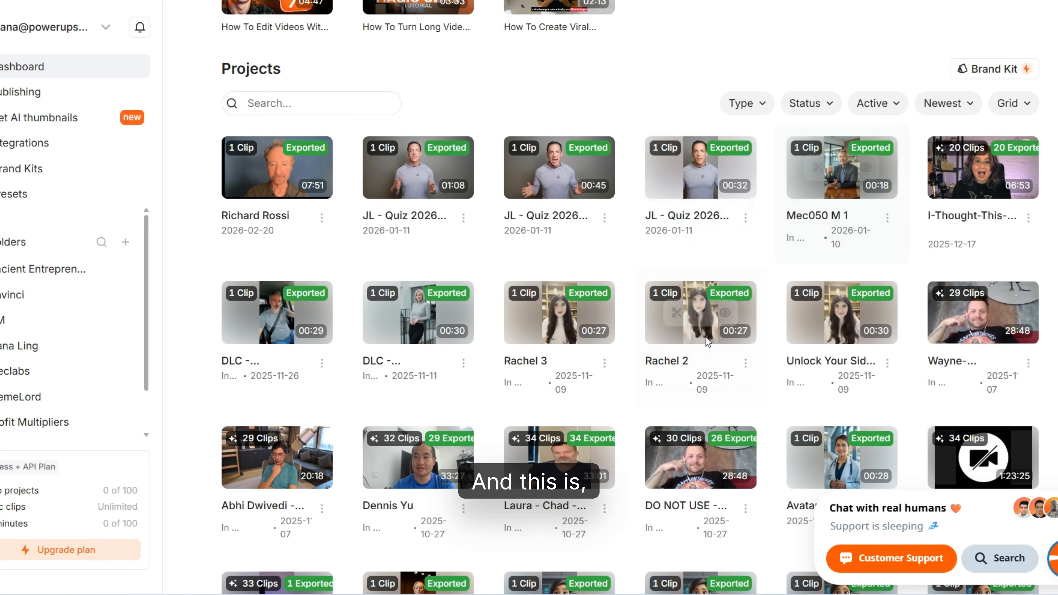
pyautogui.scroll(-2, 651, 397)
pyautogui.scroll(-1, 651, 397)
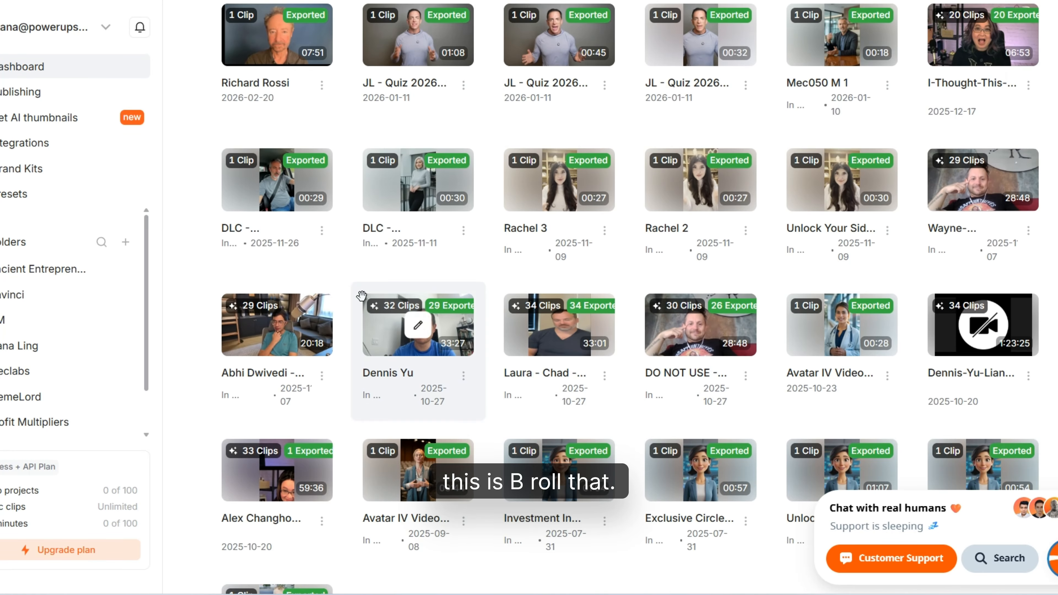
pyautogui.scroll(-4, 544, 447)
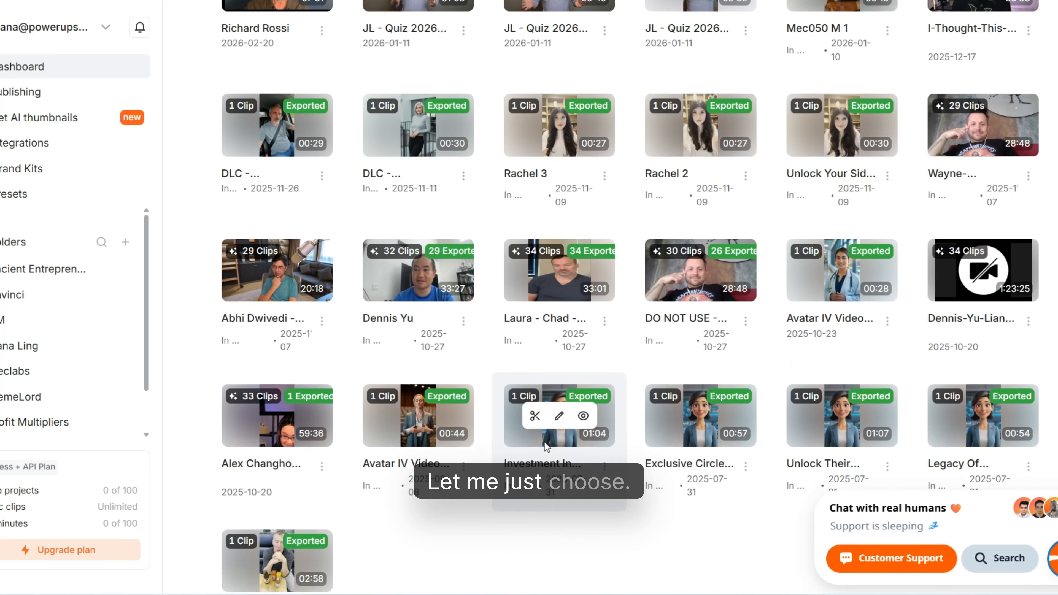
pyautogui.moveTo(1017, 336)
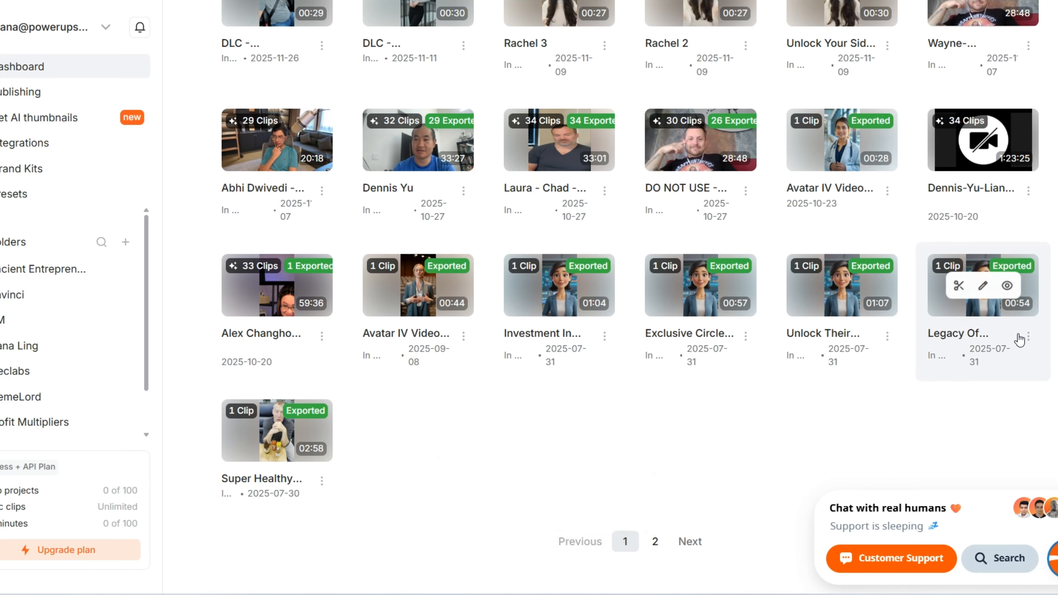
pyautogui.click(984, 287)
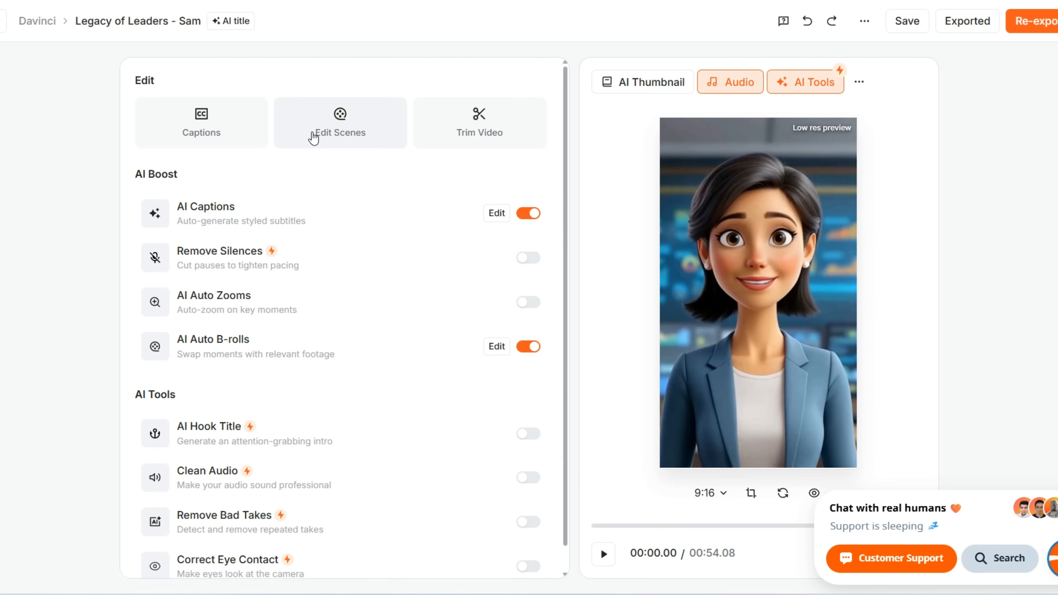
pyautogui.click(315, 135)
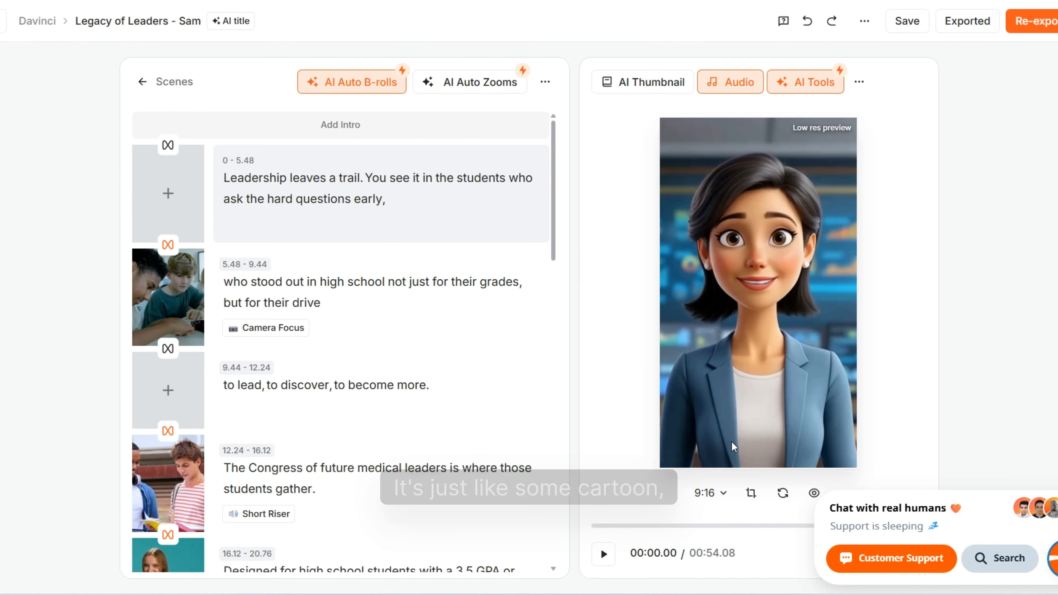
# - Preview the opening of the video, then update the AI Auto B-rolls at 75% with Trendy video type and transitions enabled
pyautogui.click(604, 555)
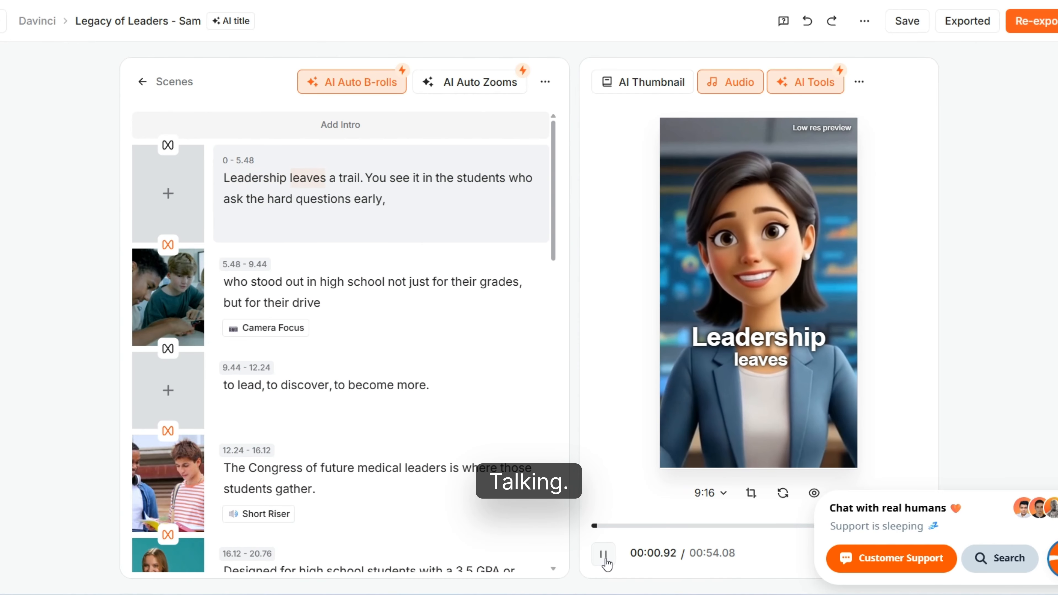
pyautogui.click(604, 555)
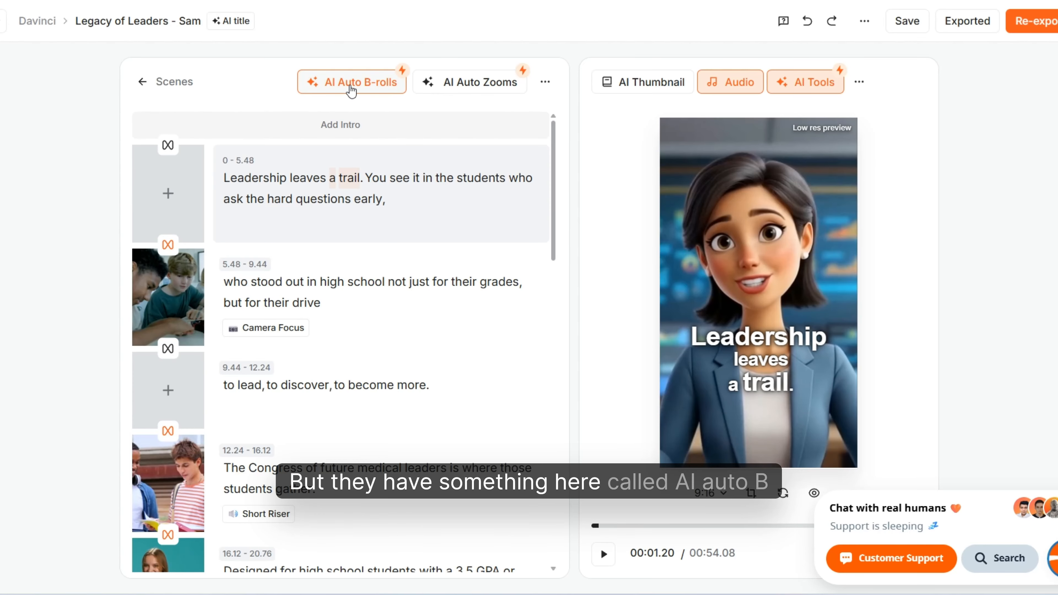
pyautogui.click(345, 95)
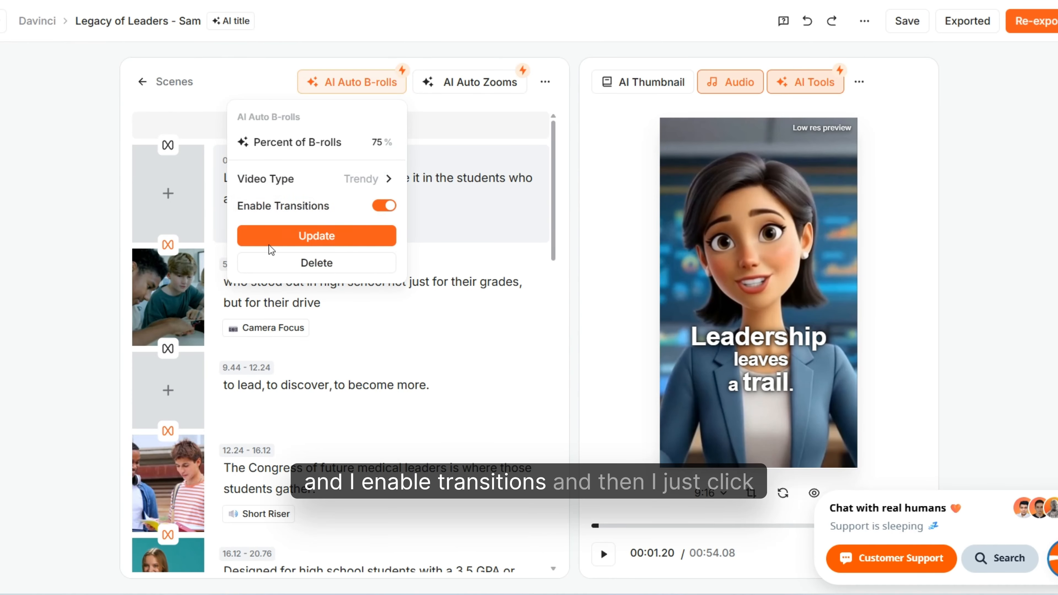
pyautogui.click(291, 239)
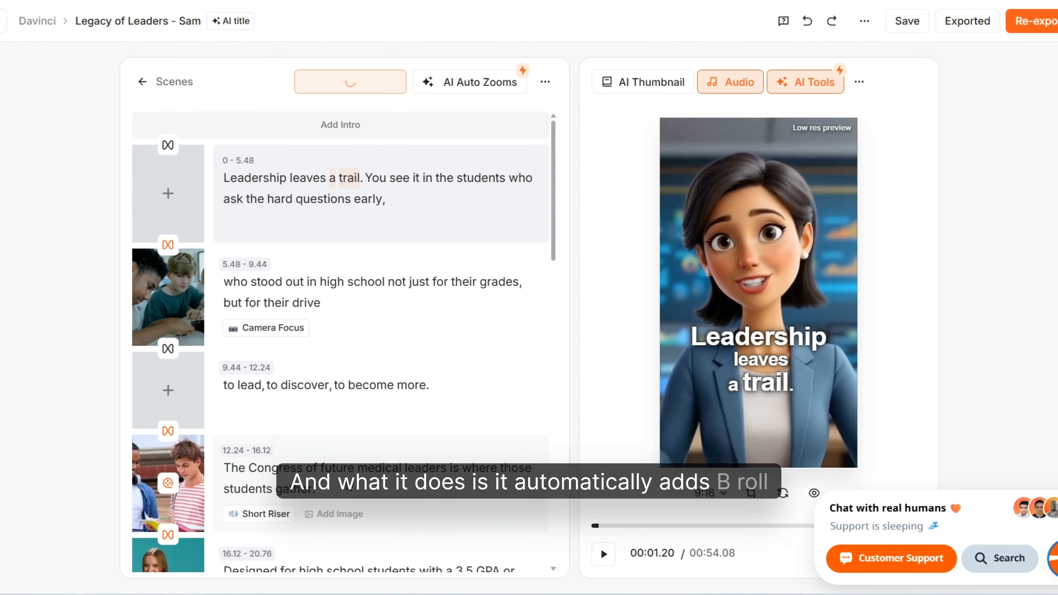
# - Replace the B-roll of the 5.48–9.44 scene with the 11-second premium clip of students walking toward a school building
pyautogui.scroll(-2, 233, 446)
pyautogui.click(168, 187)
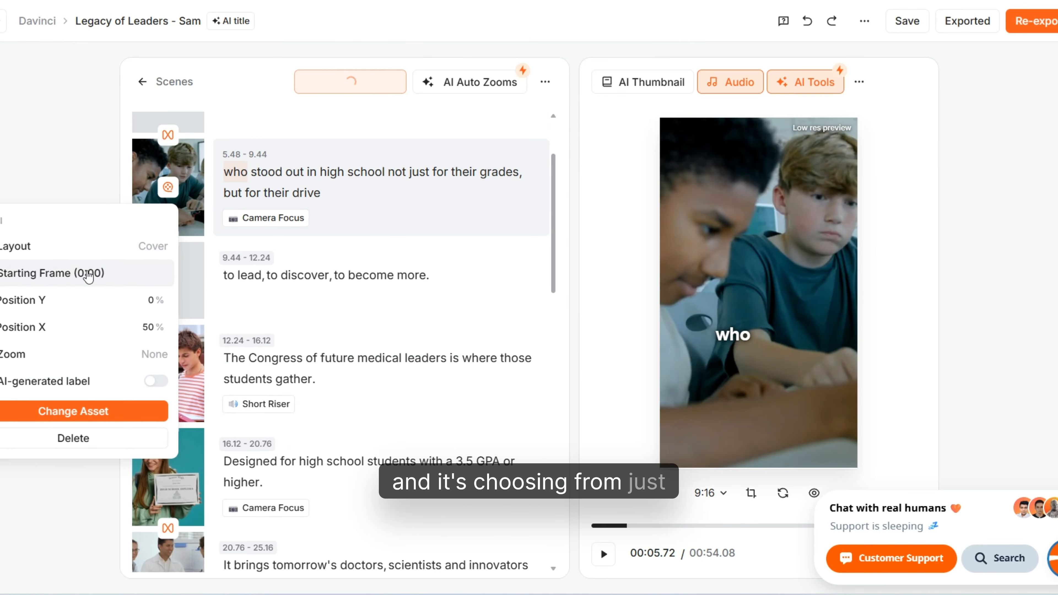
pyautogui.click(81, 423)
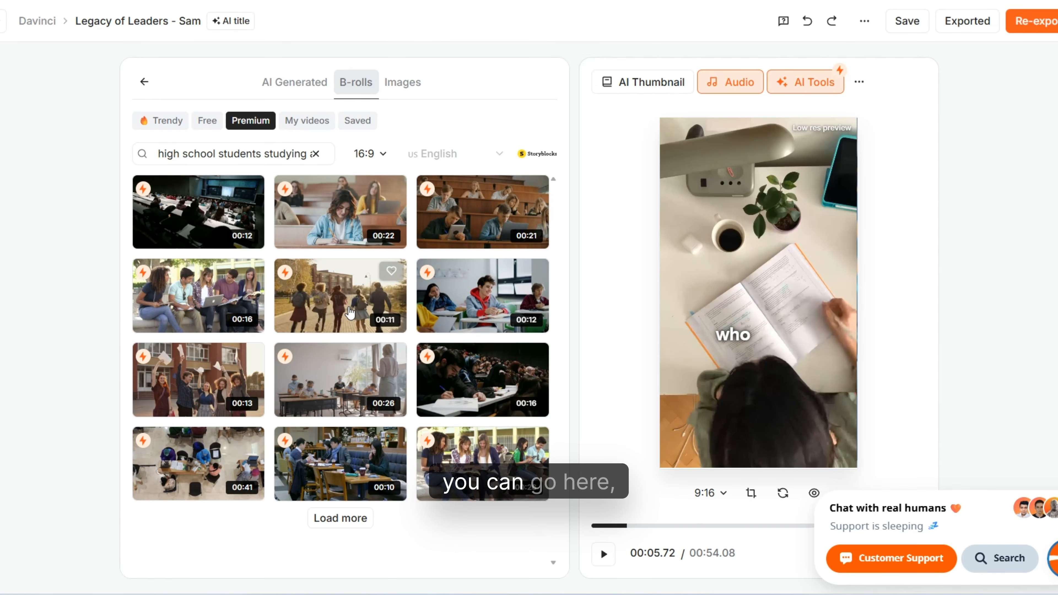
pyautogui.click(348, 305)
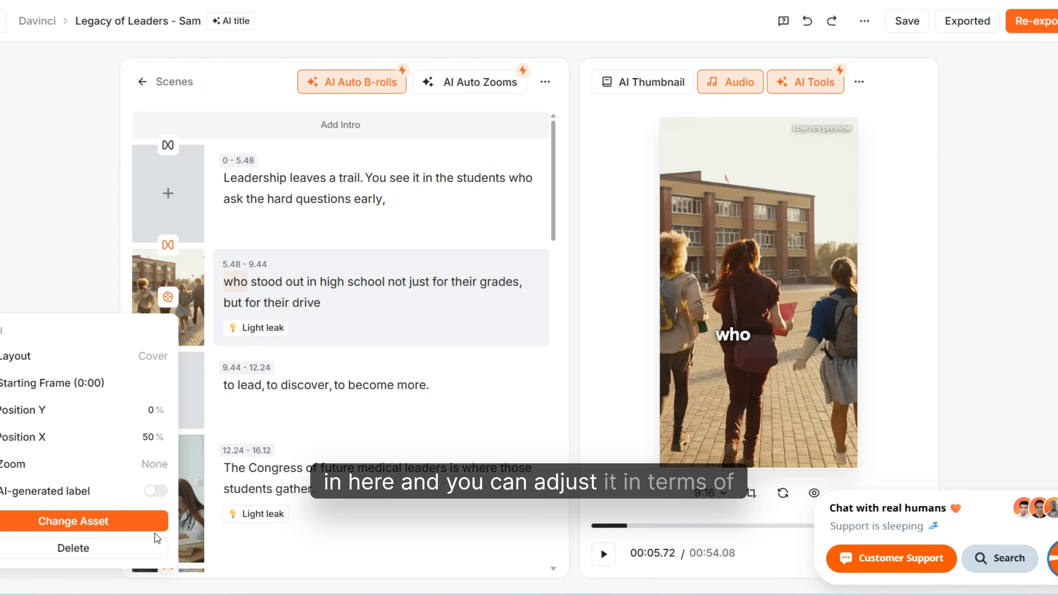
pyautogui.click(1027, 370)
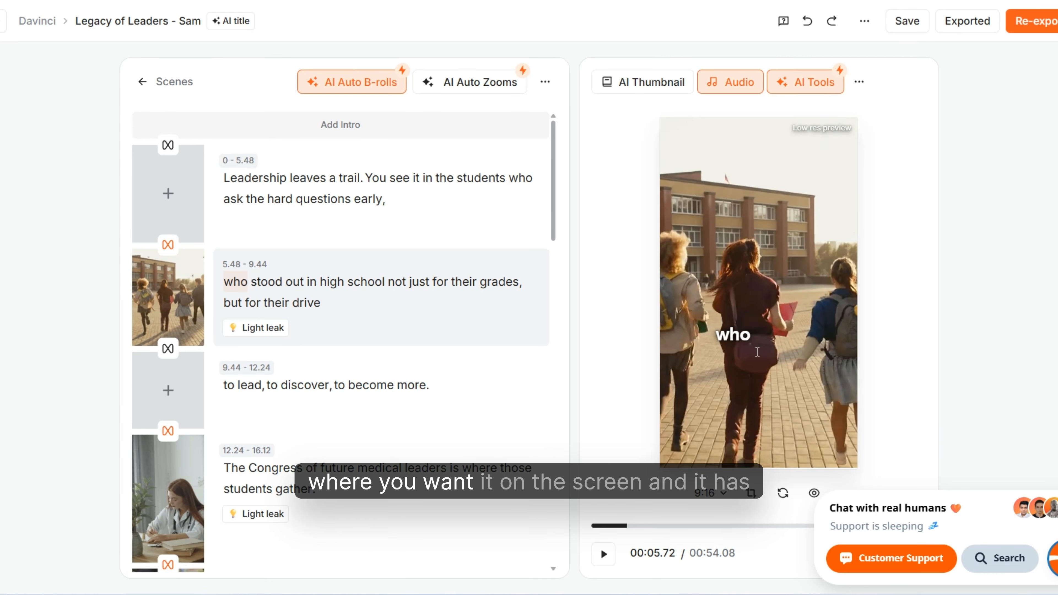
# - Review the scenes' B-rolls and update the AI Auto B-rolls with the percentage set to 50%
pyautogui.scroll(-8, 225, 370)
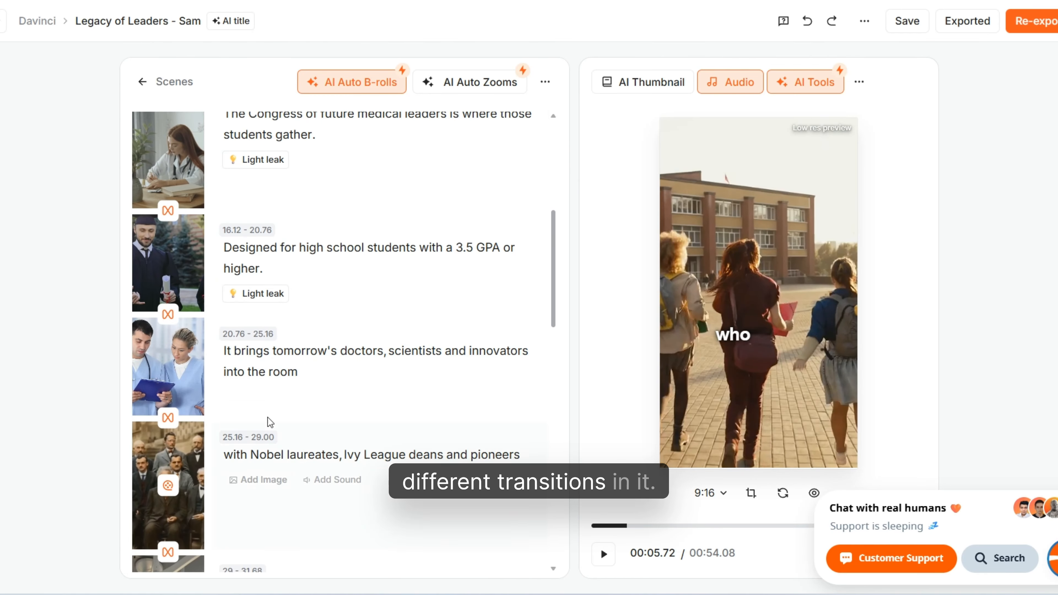
pyautogui.scroll(-10, 292, 366)
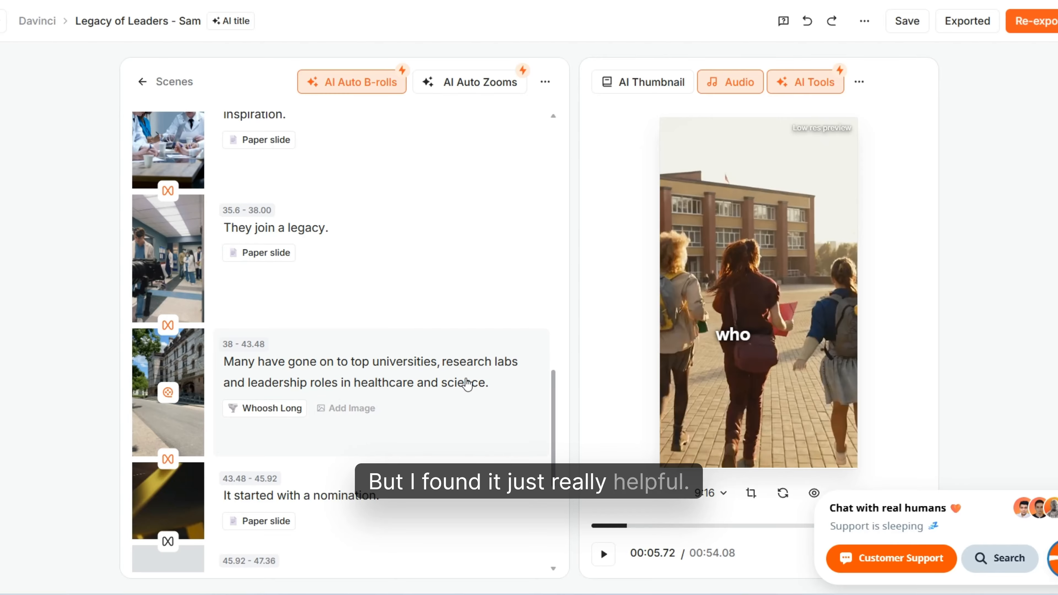
pyautogui.moveTo(558, 442); pyautogui.dragTo(501, 82)
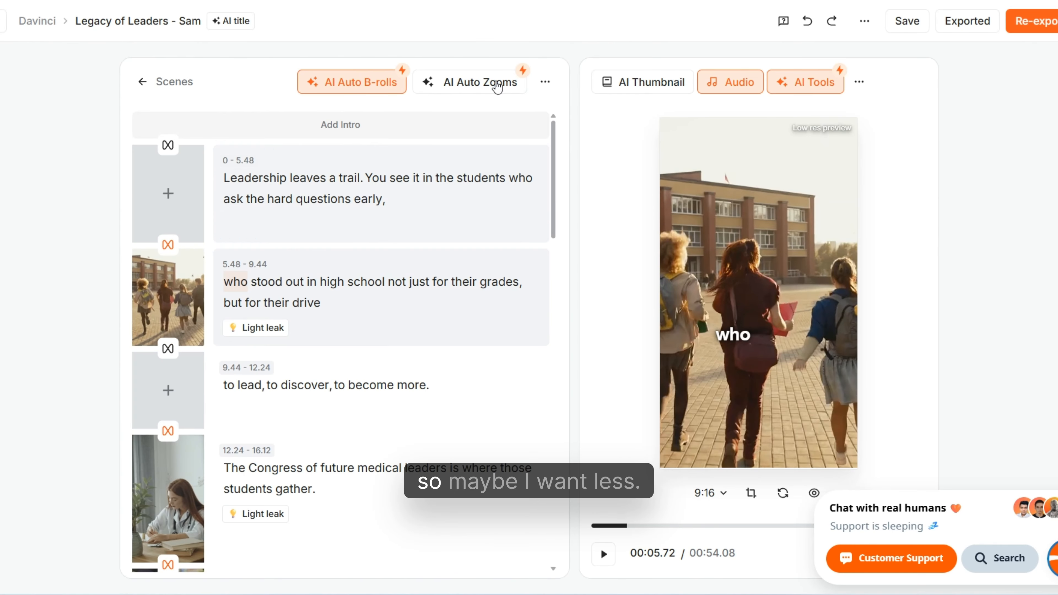
pyautogui.click(331, 88)
pyautogui.moveTo(370, 141); pyautogui.dragTo(419, 130)
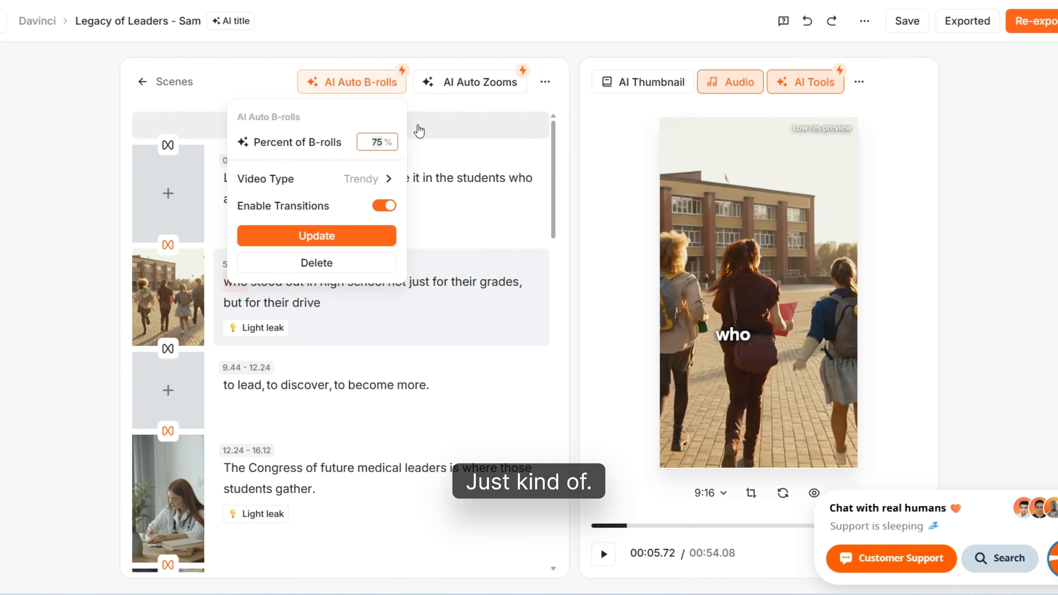
pyautogui.write('40')
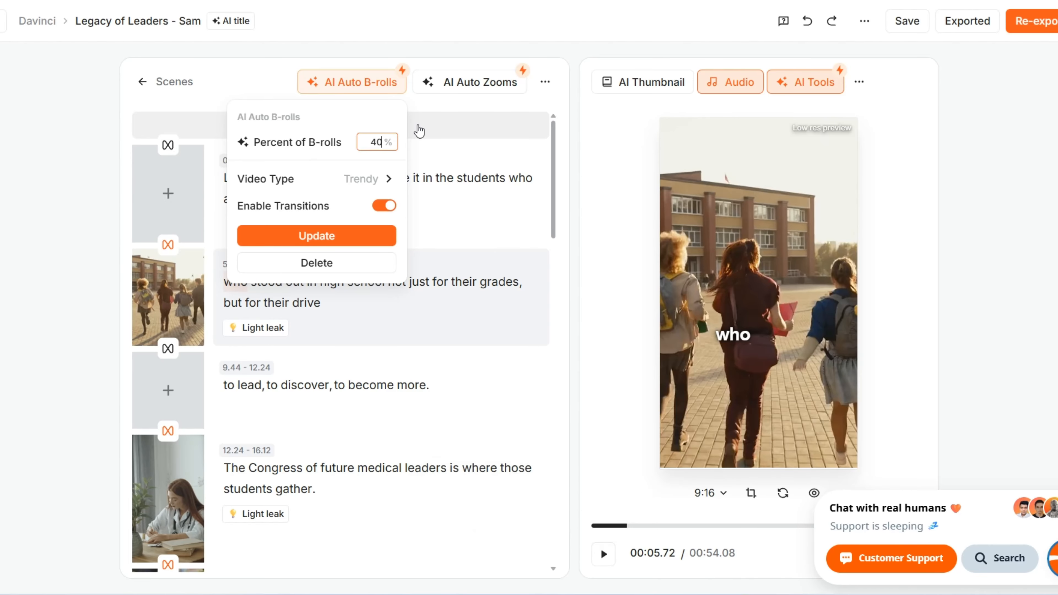
pyautogui.press('BackSpace')
pyautogui.press('BackSpace')
pyautogui.write('50')
pyautogui.click(288, 237)
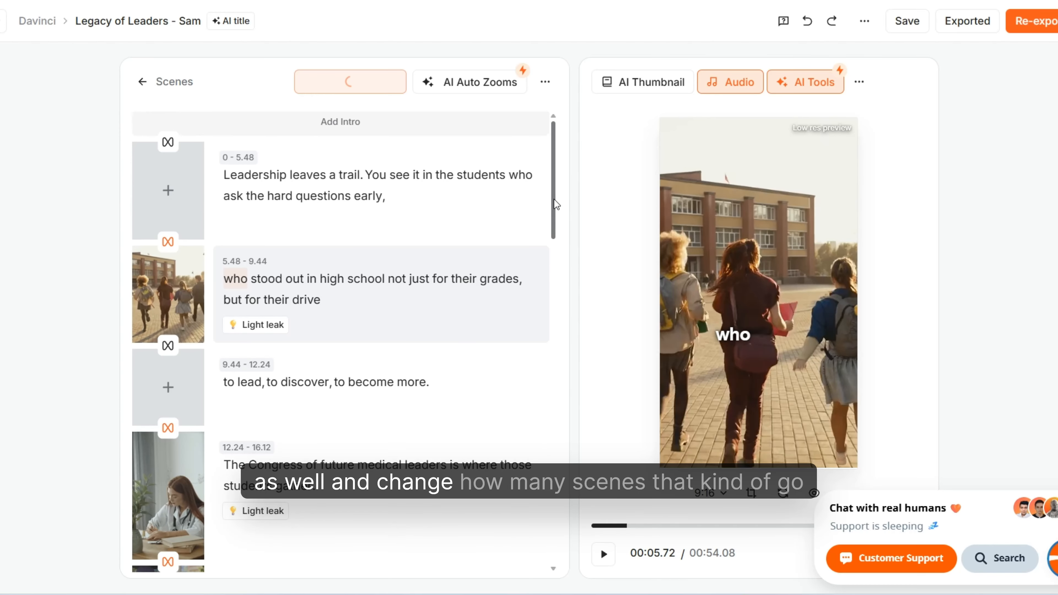
# - Delete the B-roll of the two medical workers from the 20.76–25.16 scene
pyautogui.moveTo(557, 208); pyautogui.dragTo(460, 79)
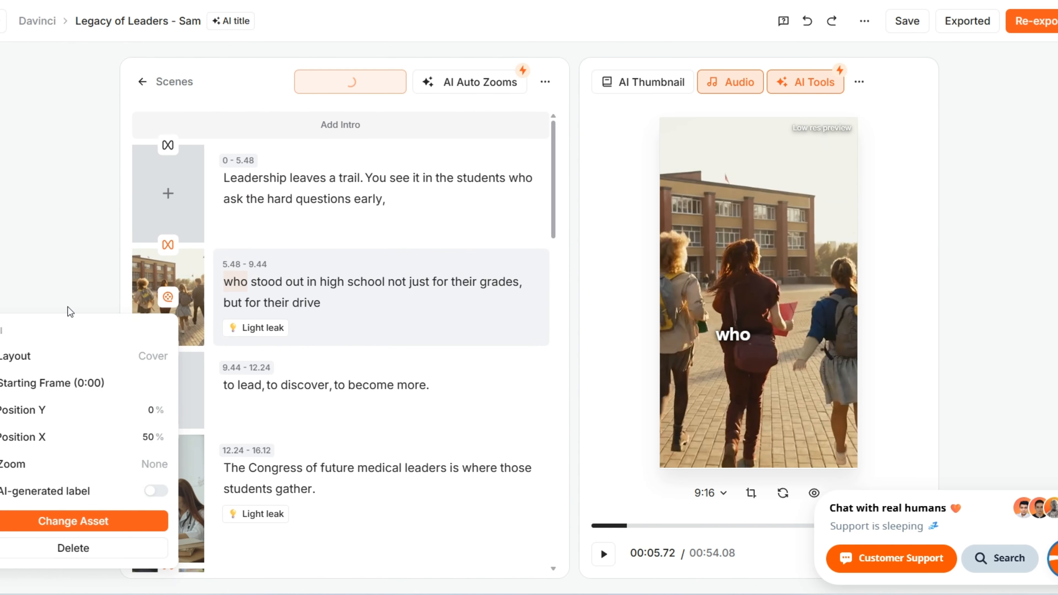
pyautogui.scroll(-3, 409, 453)
pyautogui.scroll(-10, 246, 236)
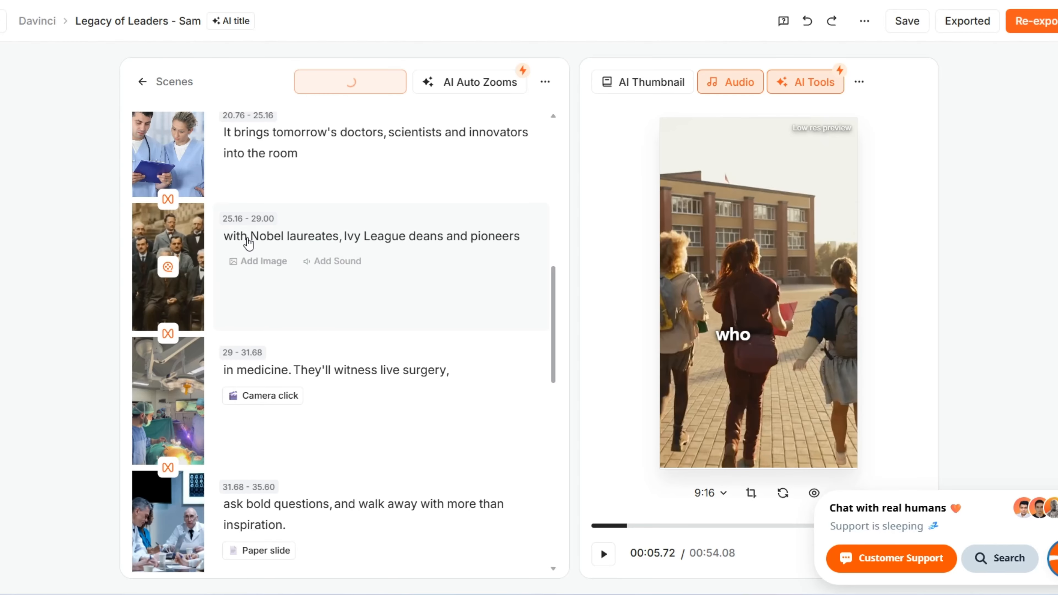
pyautogui.scroll(5, 333, 255)
pyautogui.scroll(3, 321, 302)
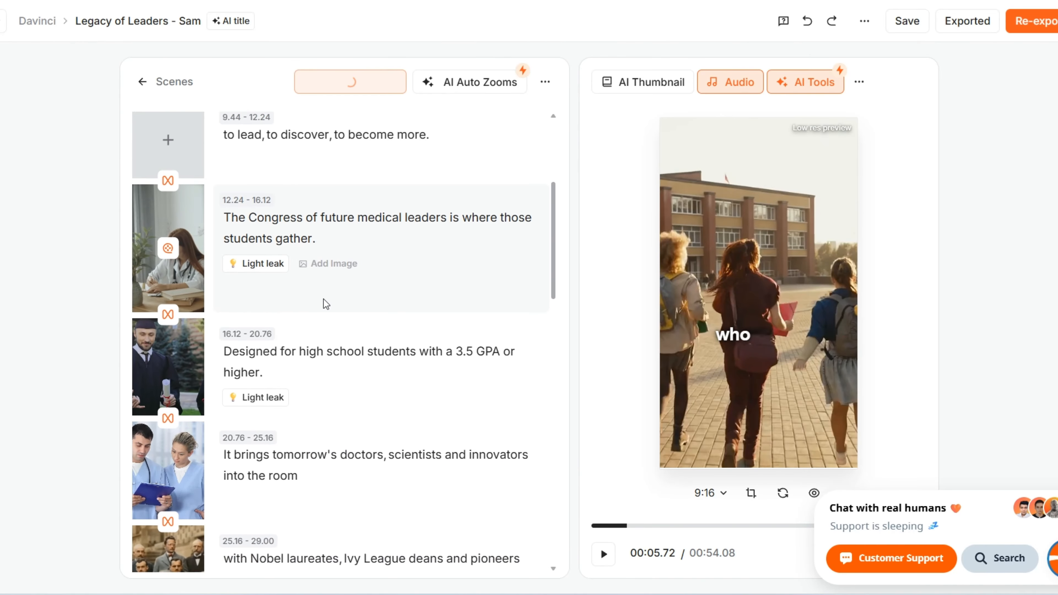
pyautogui.scroll(-4, 180, 345)
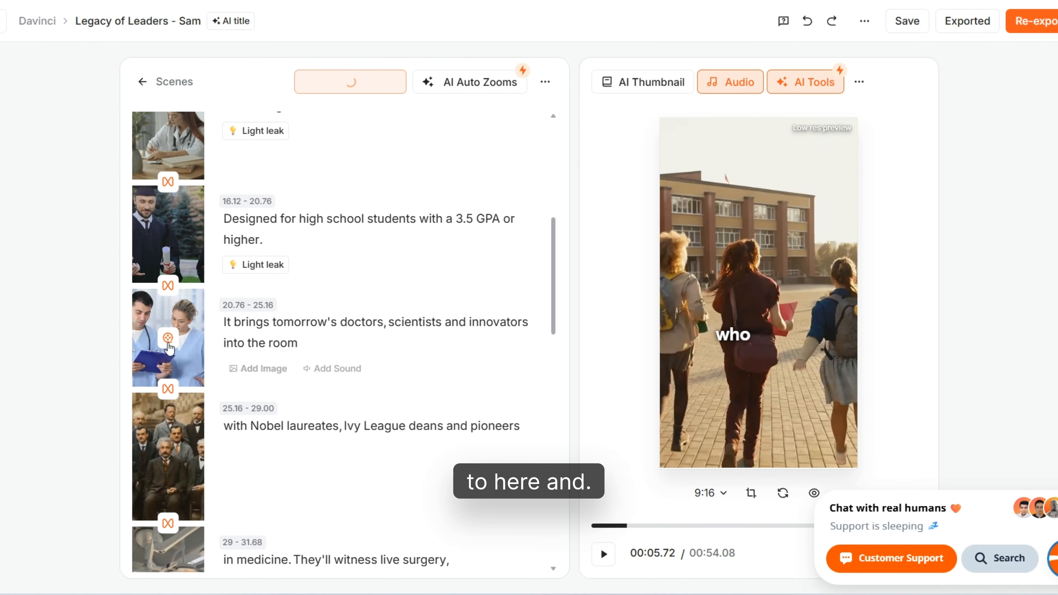
pyautogui.click(169, 343)
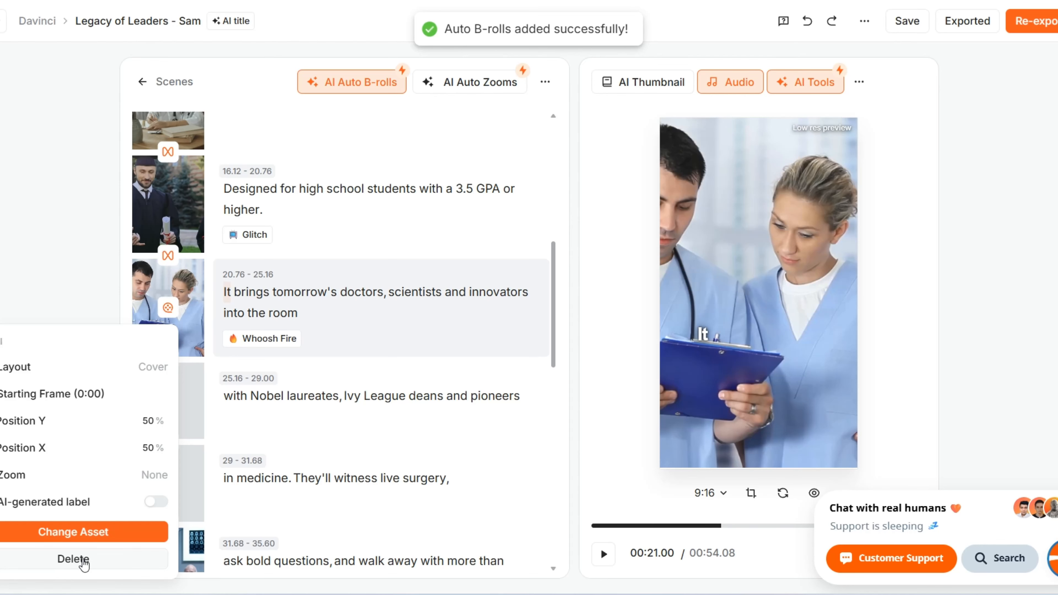
pyautogui.click(74, 560)
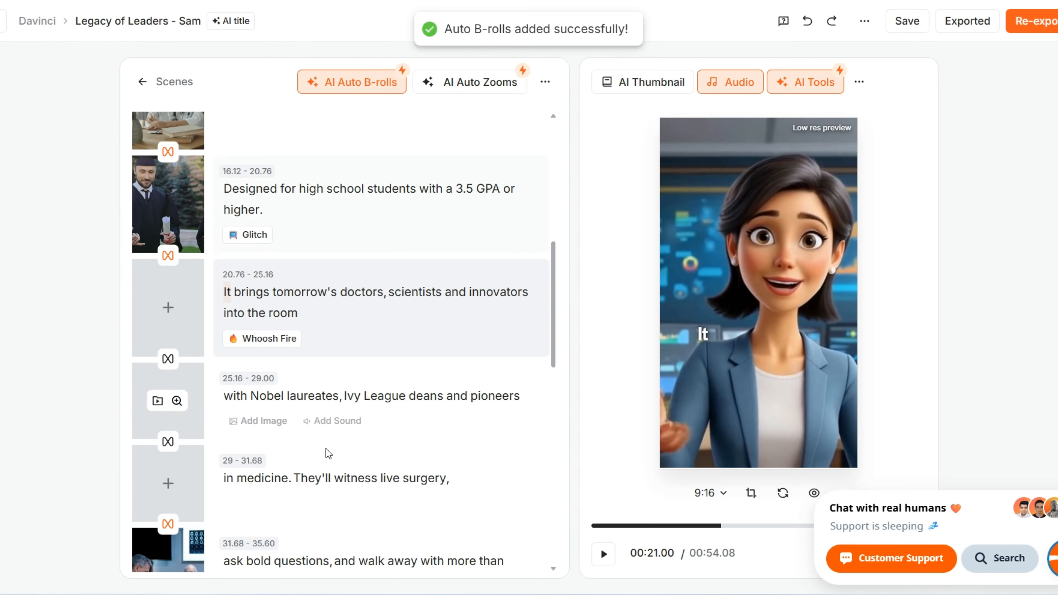
# - Delete the hospital corridor B-roll from the final scene at 50.28–54.04
pyautogui.moveTo(554, 336); pyautogui.dragTo(538, 541)
pyautogui.click(167, 477)
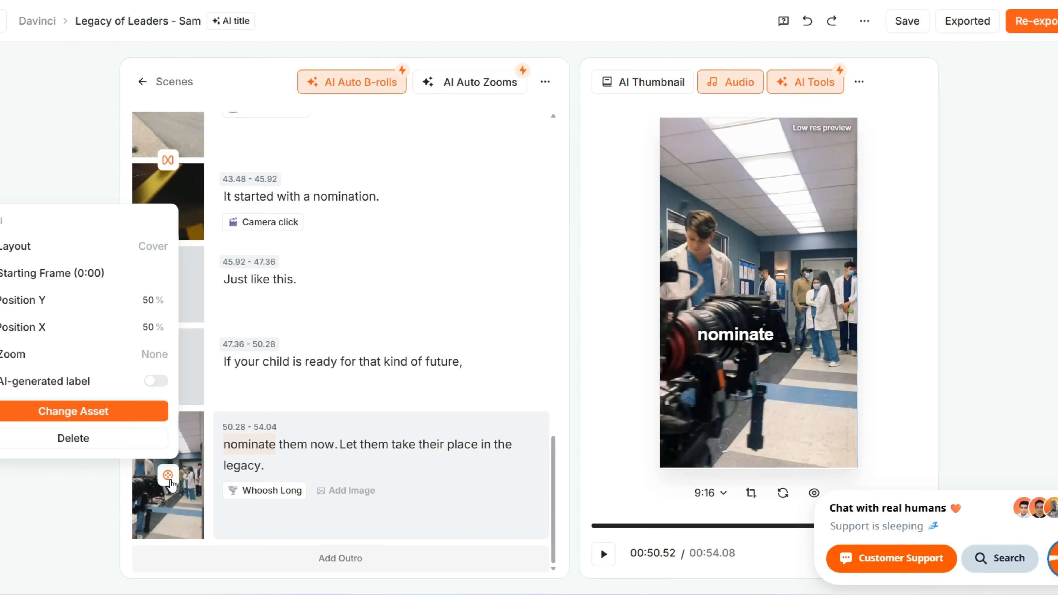
pyautogui.click(73, 438)
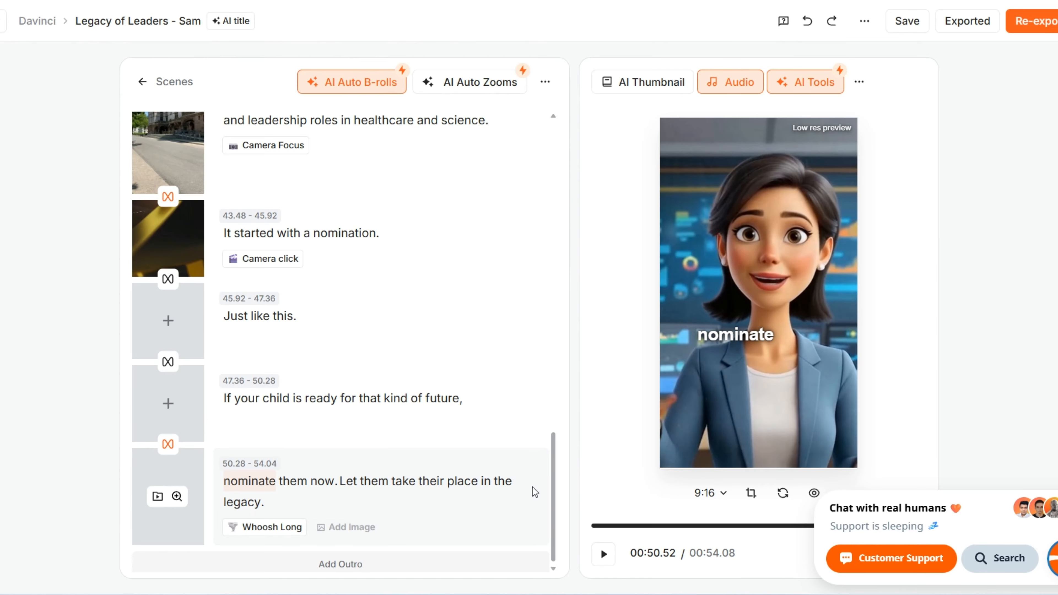
# - Check the B-roll settings of the 5.48–9.44 scene, close them and look through the updated scene list
pyautogui.moveTo(182, 332)
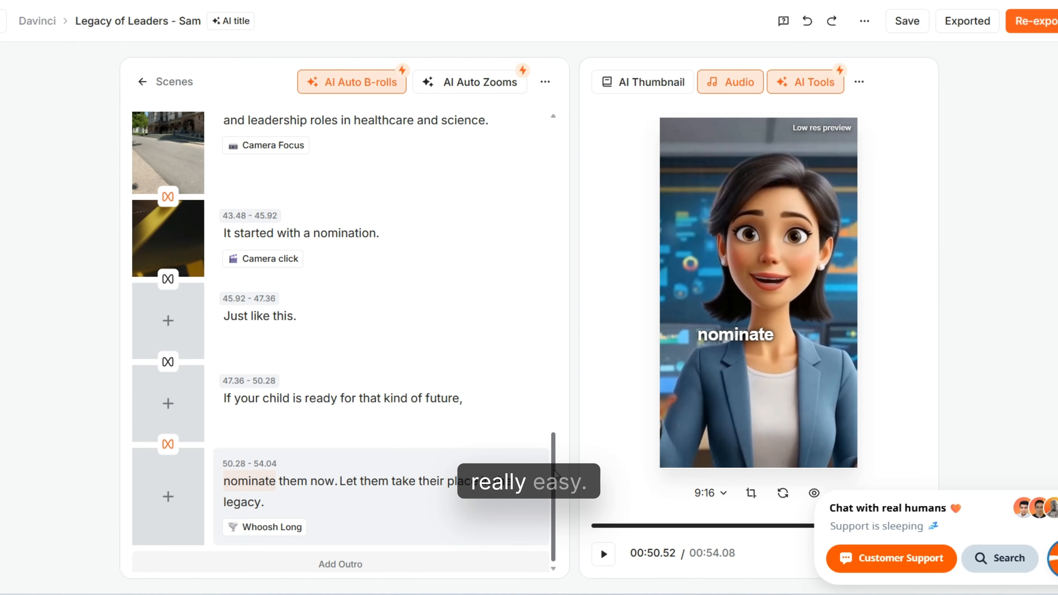
pyautogui.scroll(3, 568, 441)
pyautogui.scroll(15, 568, 441)
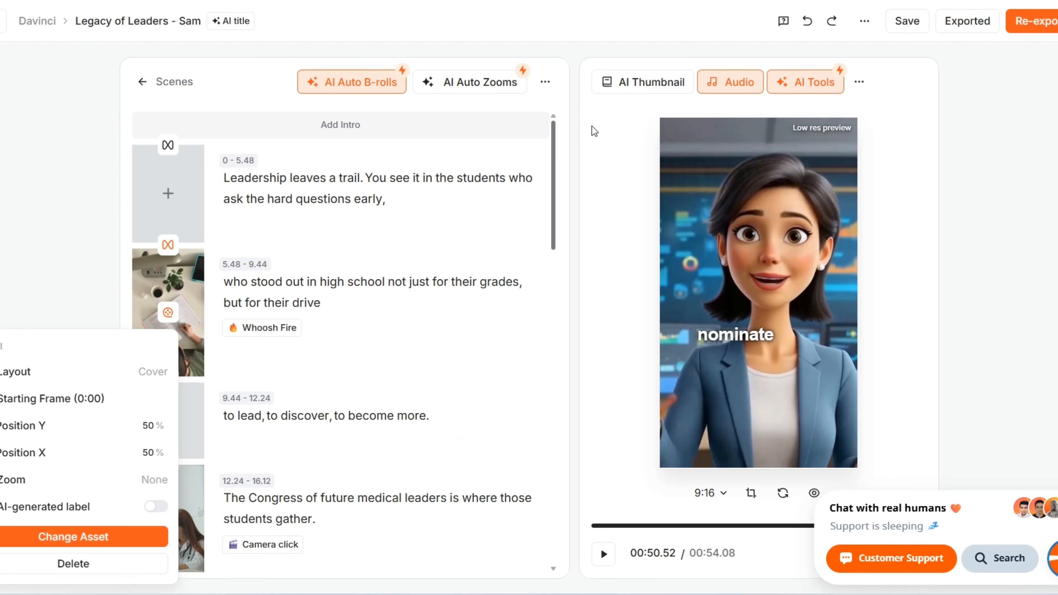
pyautogui.click(85, 256)
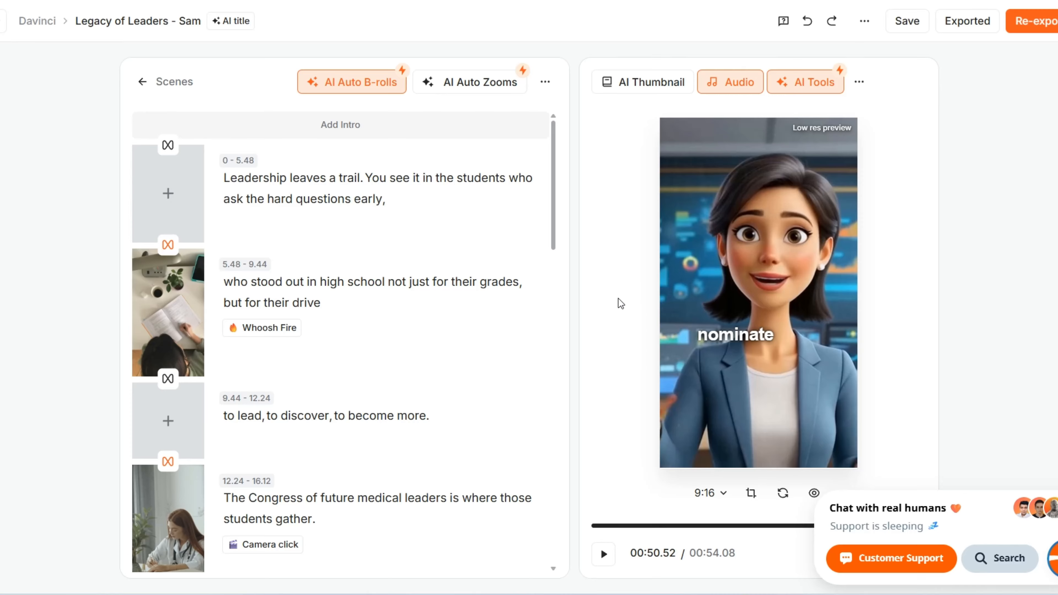
pyautogui.moveTo(262, 335)
pyautogui.moveTo(553, 232); pyautogui.dragTo(613, 563)
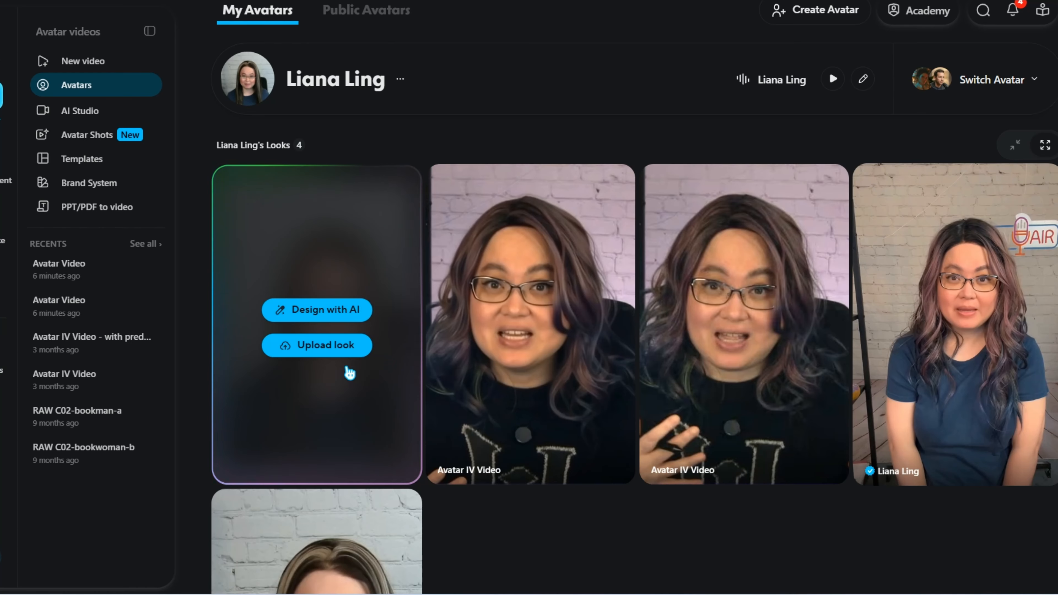
# - Switch to HeyGen, open the second Avatar Video among the recent videos and replay it from the start
pyautogui.click(83, 310)
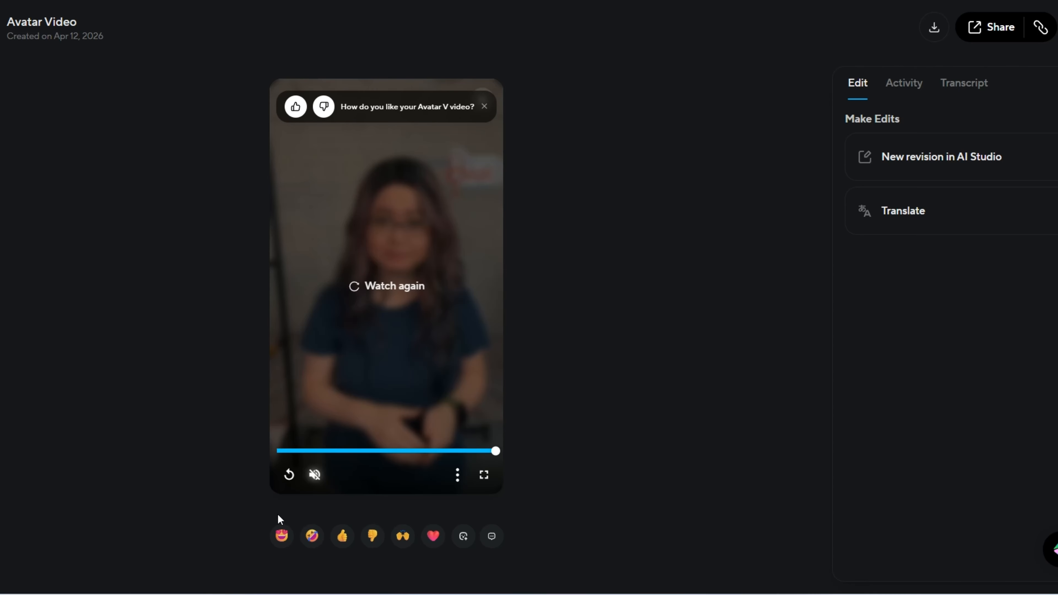
pyautogui.click(289, 475)
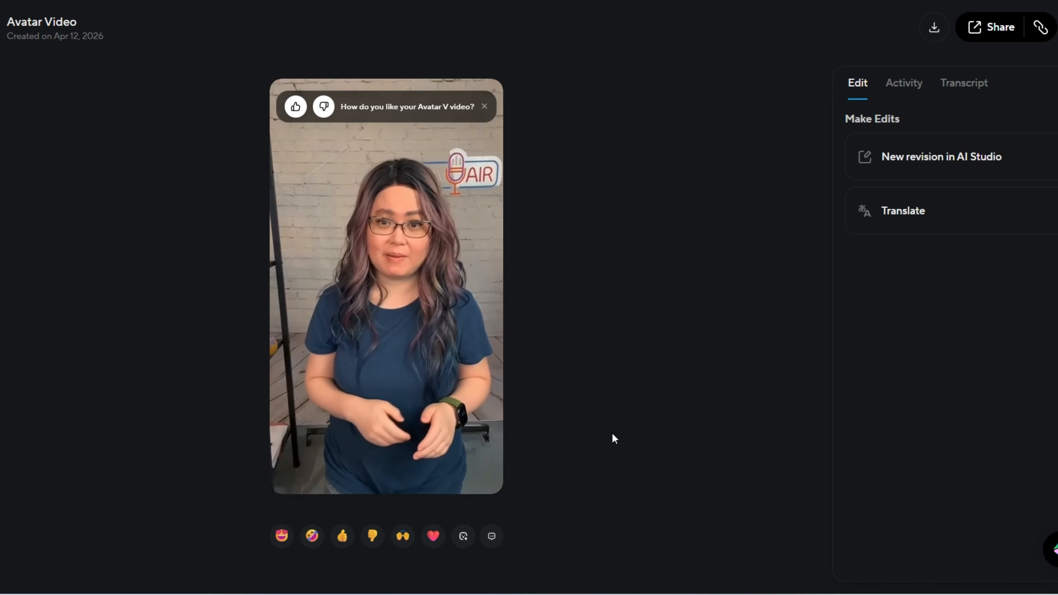
pyautogui.moveTo(360, 367)
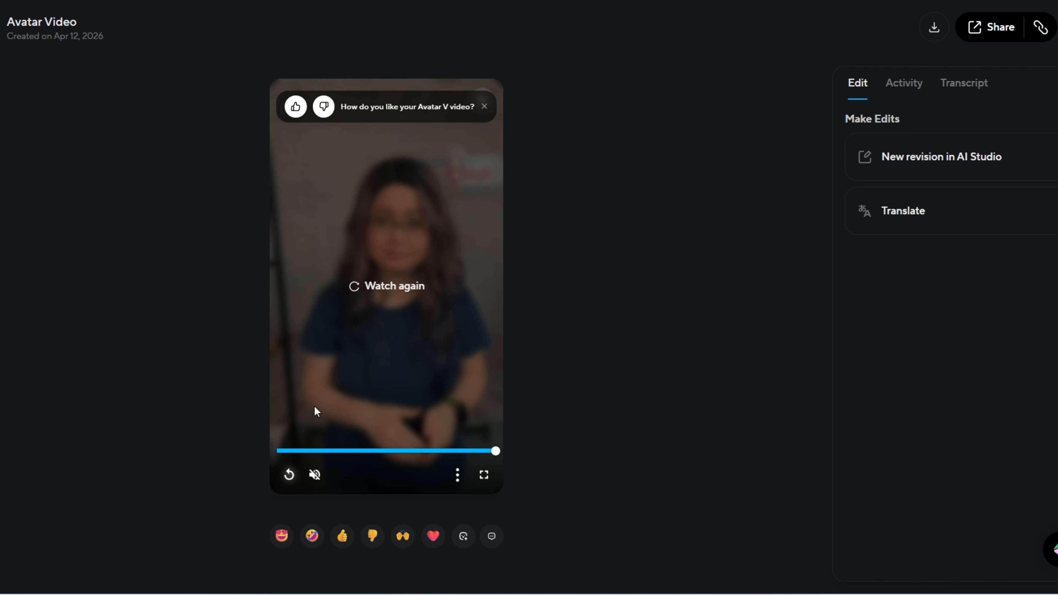
pyautogui.click(289, 475)
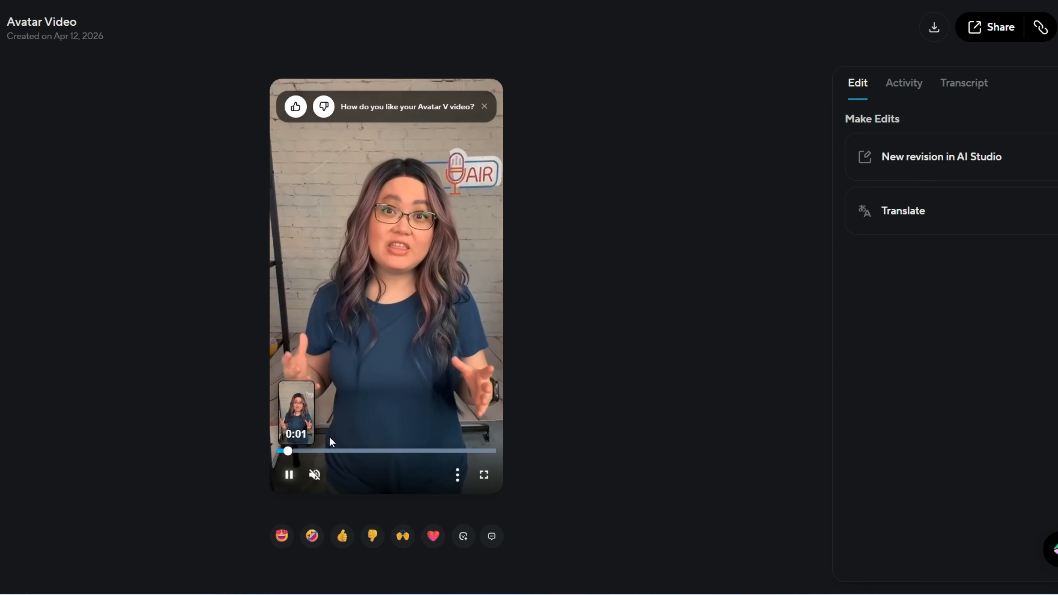